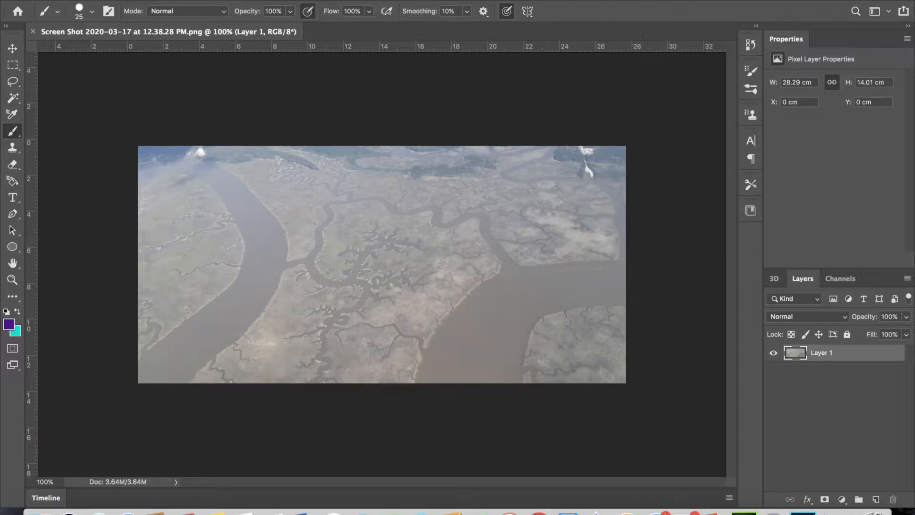
Launch Adobe Photoshop CC 2019 from the applications folder and open the recent rivers file.
{"action": "left_click", "coordinate": [11, 0]}
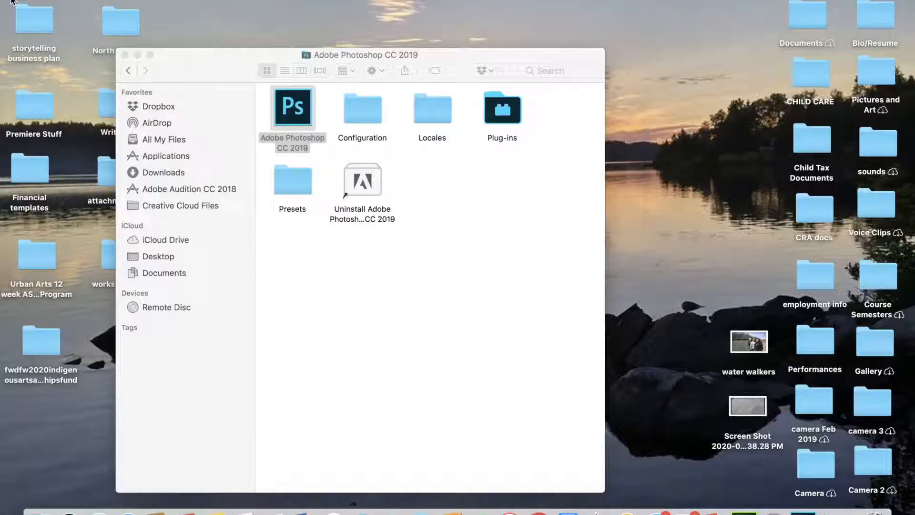
{"action": "double_click", "coordinate": [293, 107]}
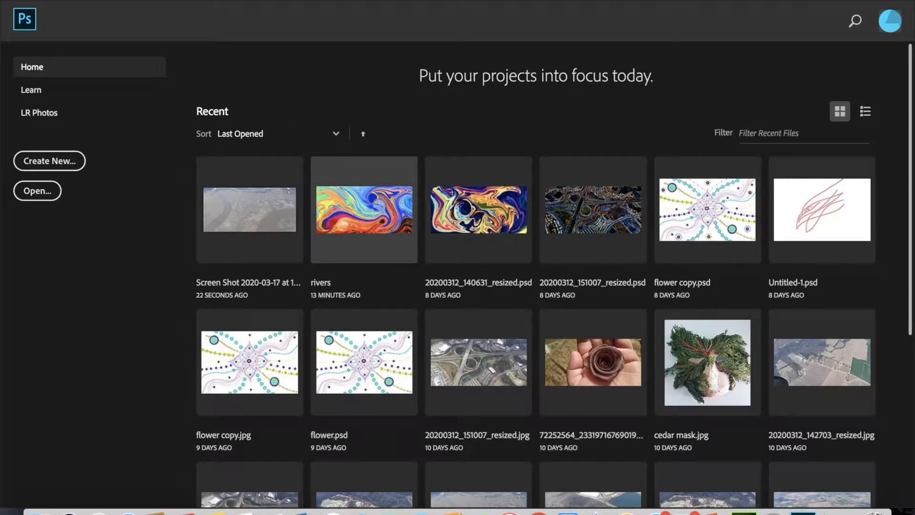
{"action": "left_click", "coordinate": [378, 200]}
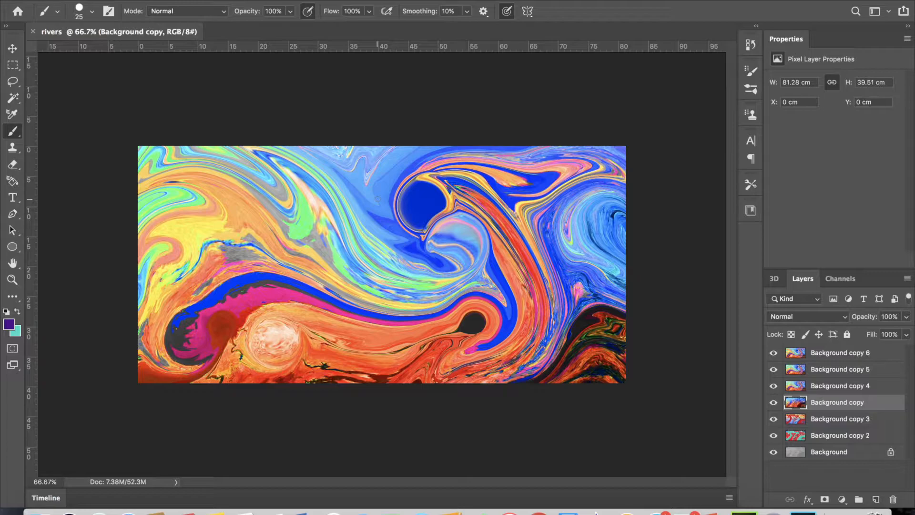
Hide every layer above Background, from Background copy 6 down to Background copy 2, to view the original photo.
{"action": "left_click", "coordinate": [774, 353]}
{"action": "left_click", "coordinate": [774, 370]}
{"action": "left_click", "coordinate": [774, 386]}
{"action": "left_click", "coordinate": [773, 403]}
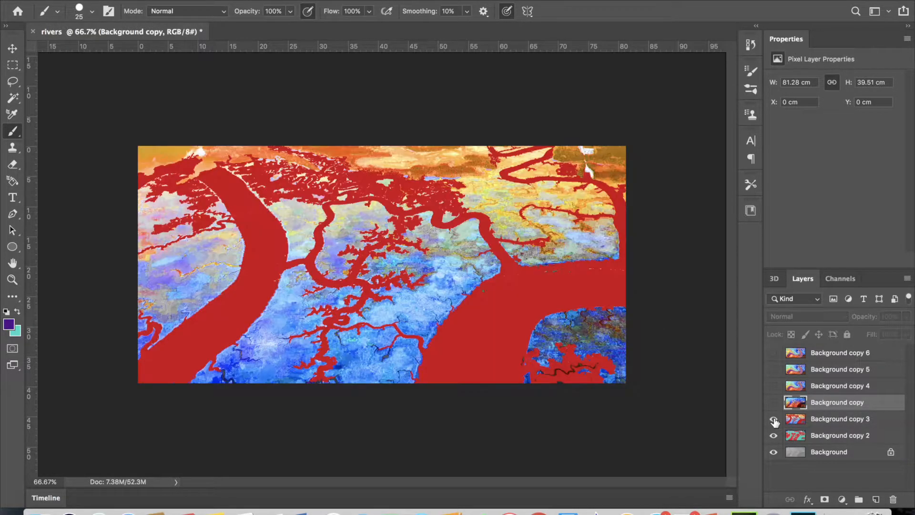
{"action": "left_click", "coordinate": [774, 419]}
{"action": "left_click", "coordinate": [774, 435]}
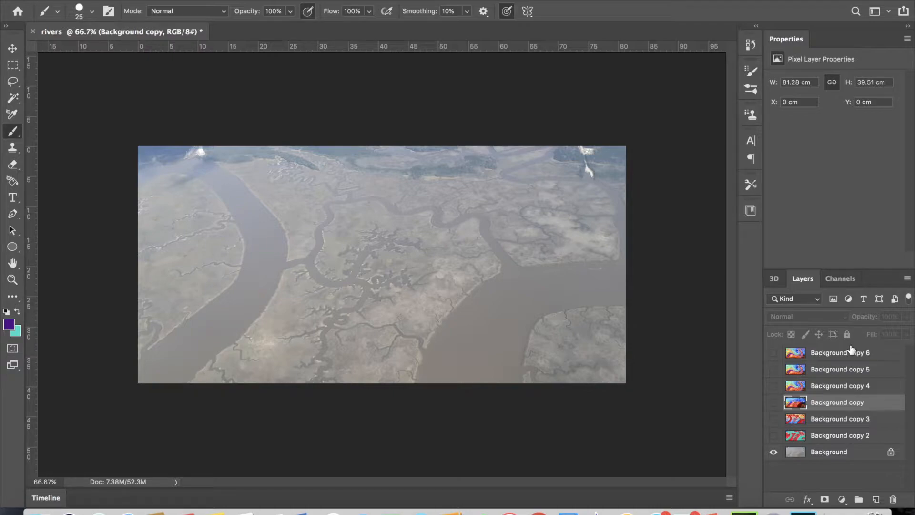
Show the layers again one by one from Background copy 2 up to Background copy 6 to review each editing stage.
{"action": "left_click", "coordinate": [774, 437]}
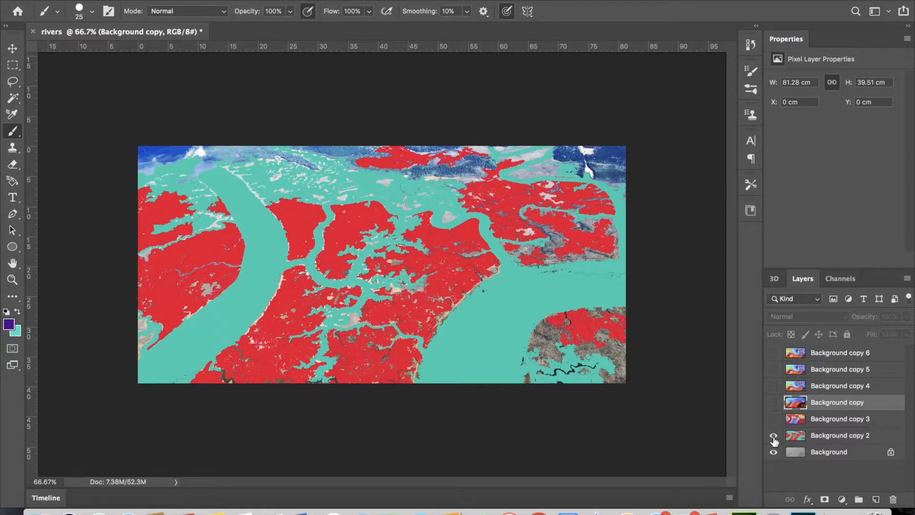
{"action": "left_click", "coordinate": [774, 419]}
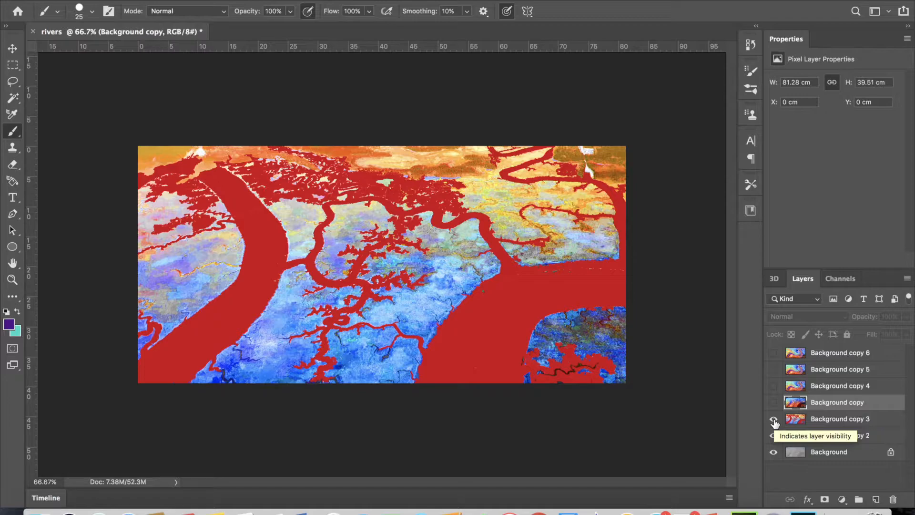
{"action": "left_click", "coordinate": [774, 403]}
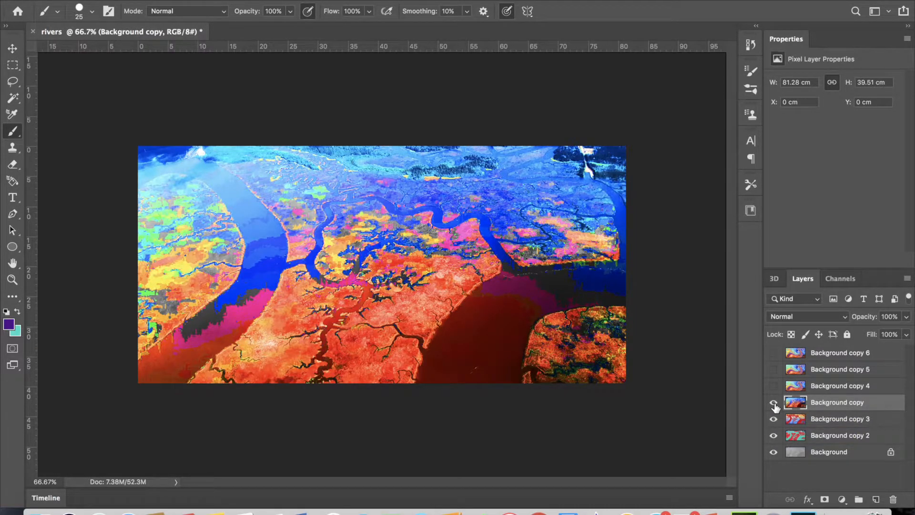
{"action": "left_click", "coordinate": [774, 387]}
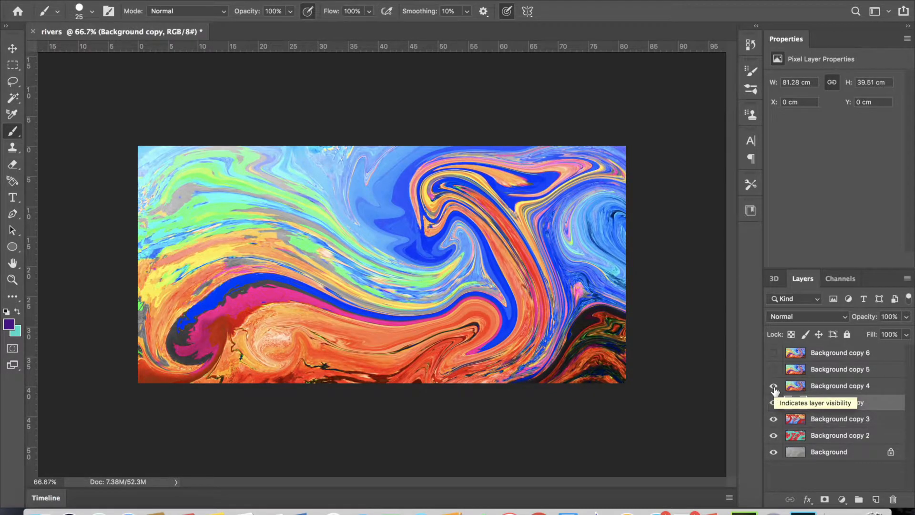
{"action": "left_click", "coordinate": [774, 370]}
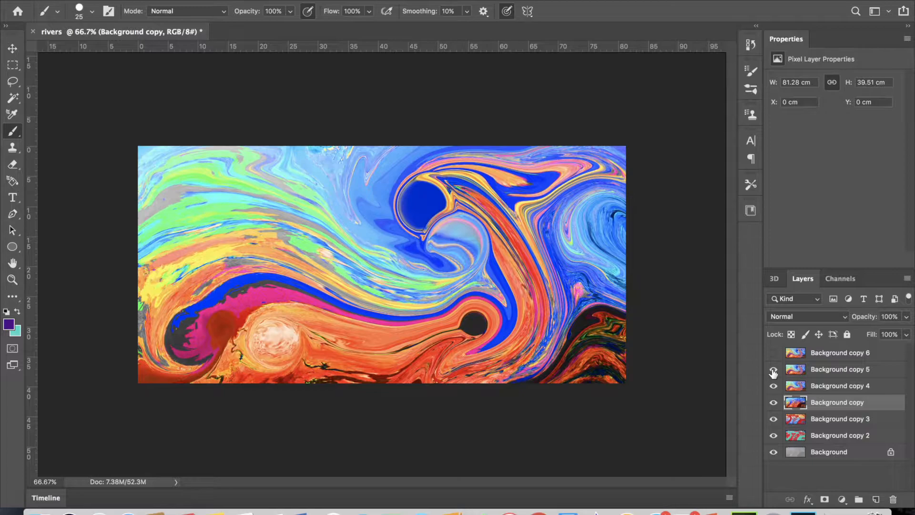
{"action": "left_click", "coordinate": [773, 353]}
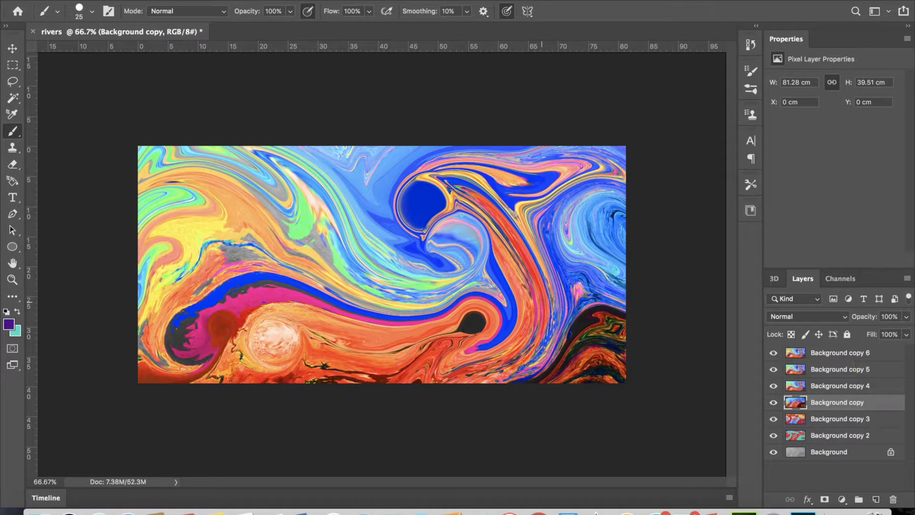
Hide the layers between Background copy 6 and Background, and toggle Background copy 6 to compare the final artwork with the original photo.
{"action": "left_click_drag", "start_coordinate": [769, 369], "coordinate": [774, 437]}
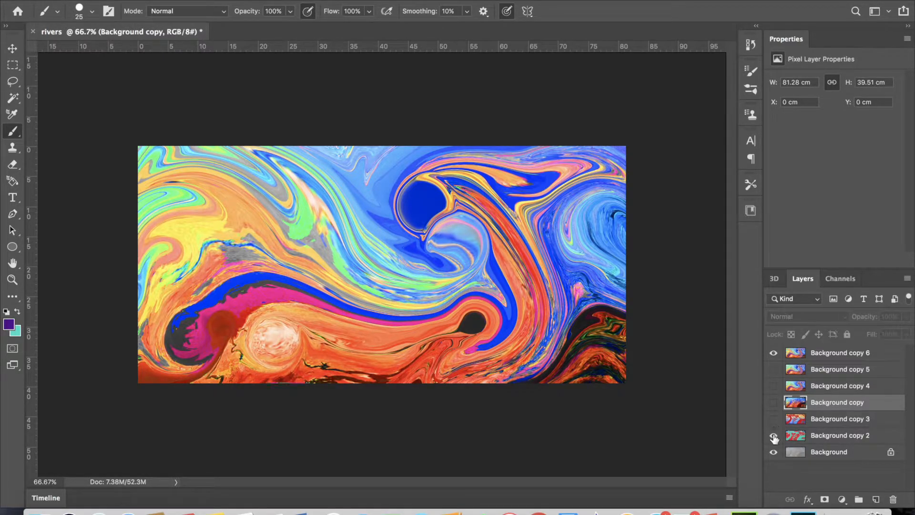
{"action": "left_click", "coordinate": [774, 354]}
{"action": "left_click", "coordinate": [773, 354]}
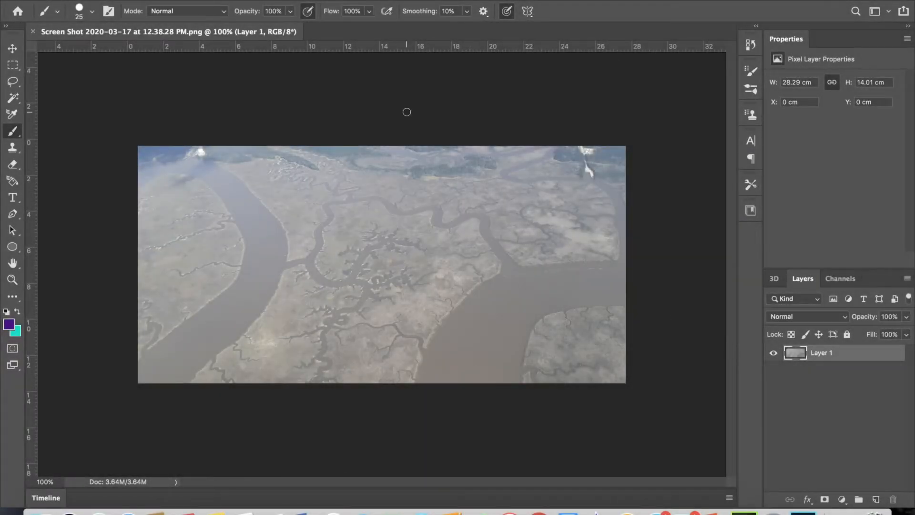
Duplicate Layer 1 of the river screenshot as Layer 1 copy in the same document.
{"action": "left_click", "coordinate": [207, 1]}
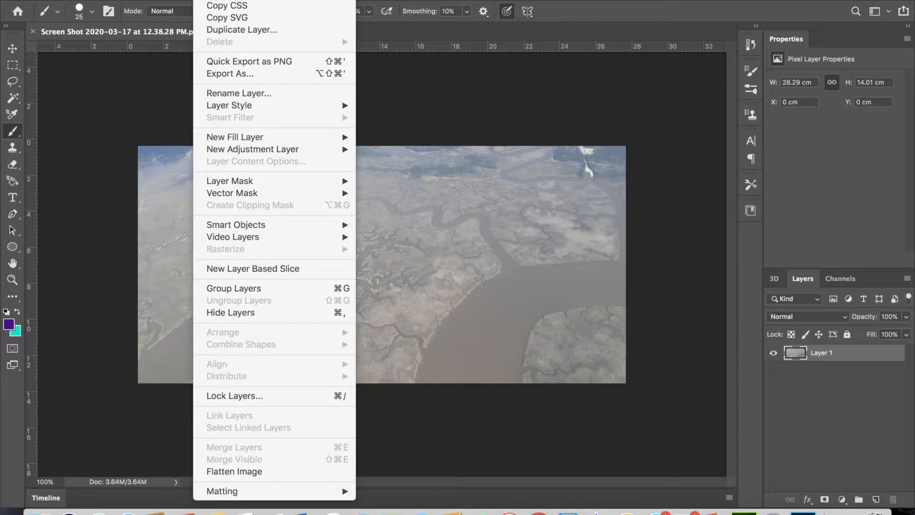
{"action": "mouse_move", "coordinate": [311, 2]}
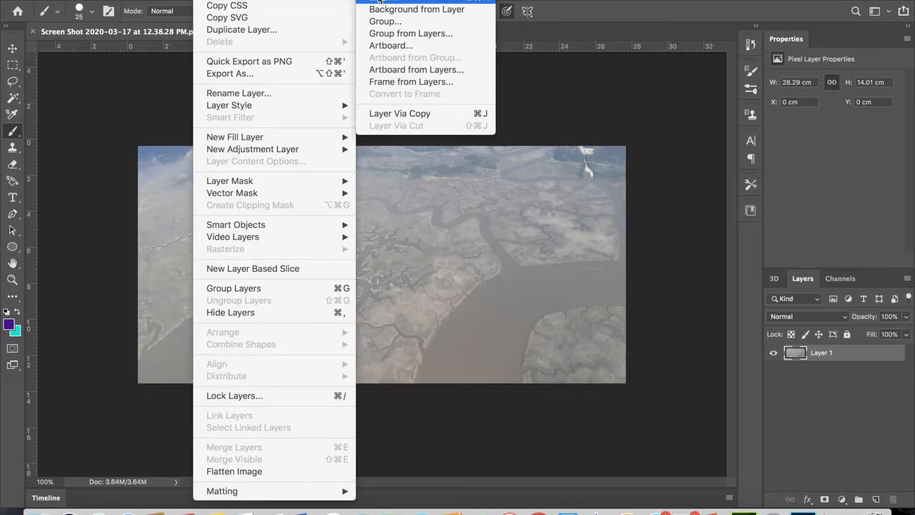
{"action": "left_click", "coordinate": [271, 29]}
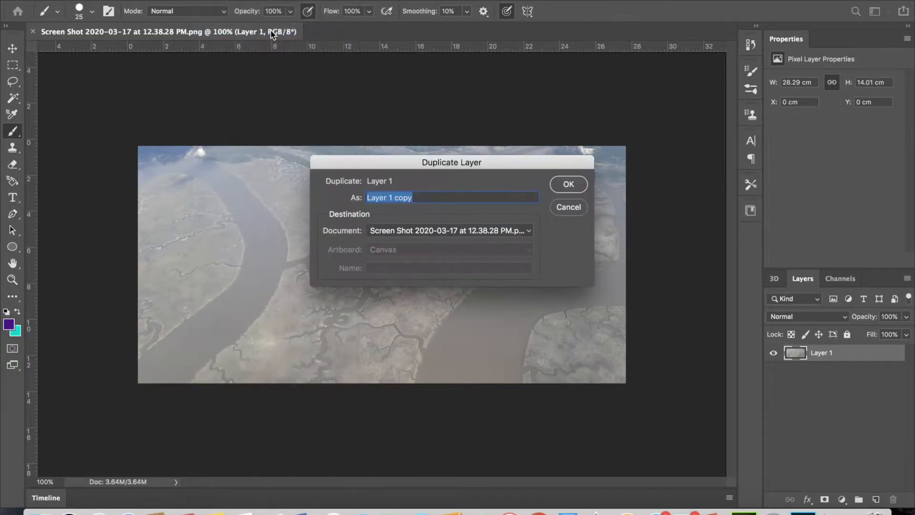
{"action": "left_click", "coordinate": [568, 184]}
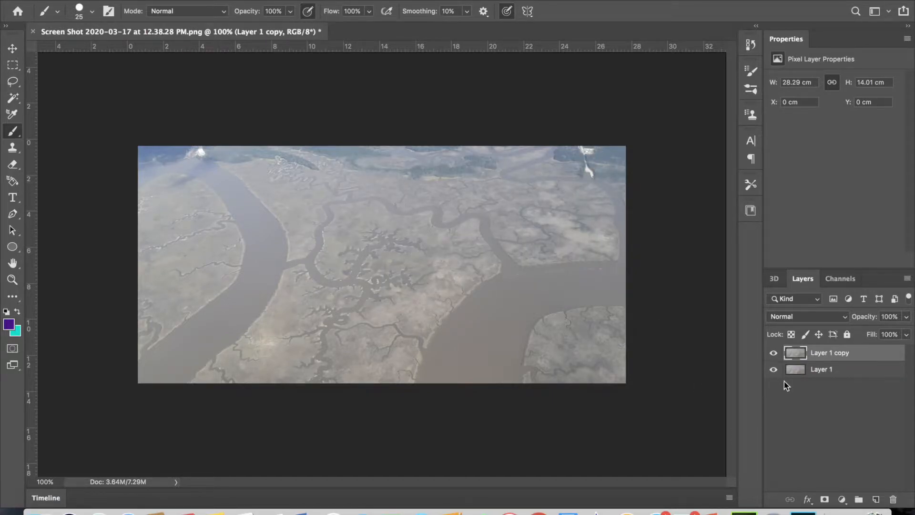
Apply a Brightness/Contrast adjustment to Layer 1 copy with the contrast set to 100.
{"action": "left_click", "coordinate": [815, 373]}
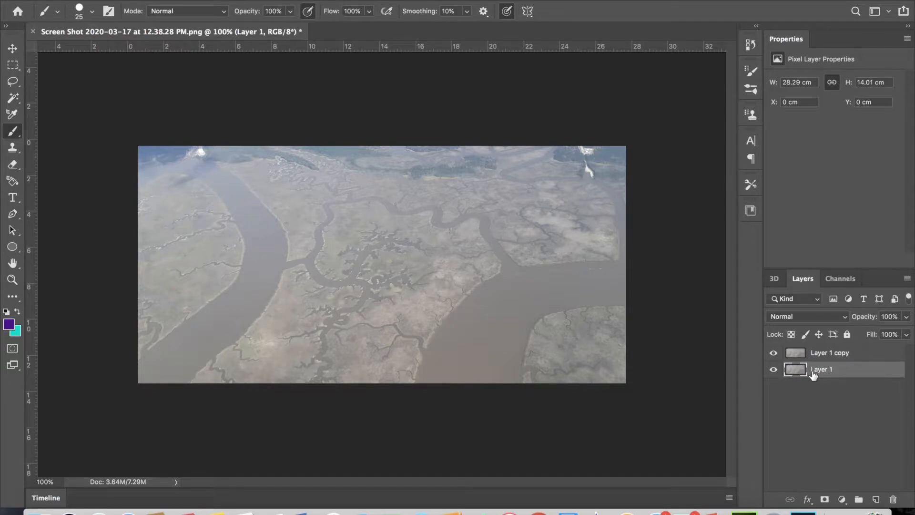
{"action": "left_click", "coordinate": [832, 357]}
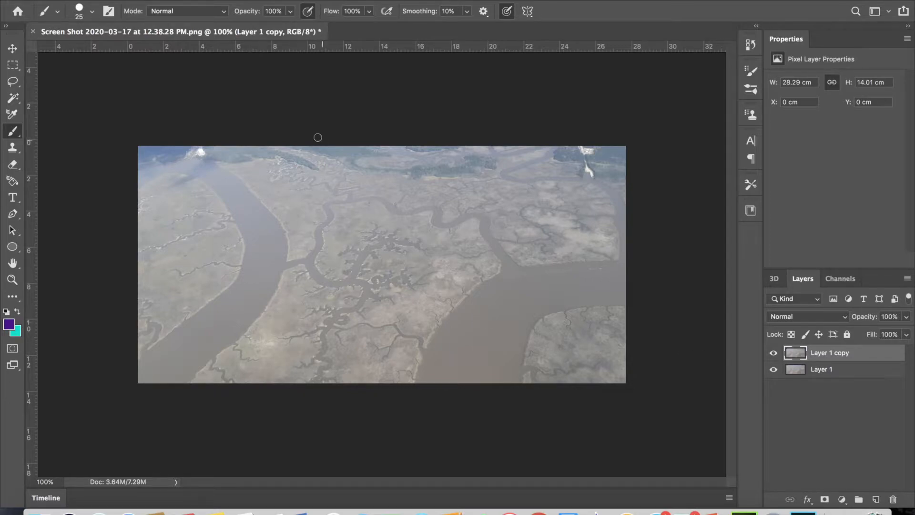
{"action": "left_click", "coordinate": [194, 1]}
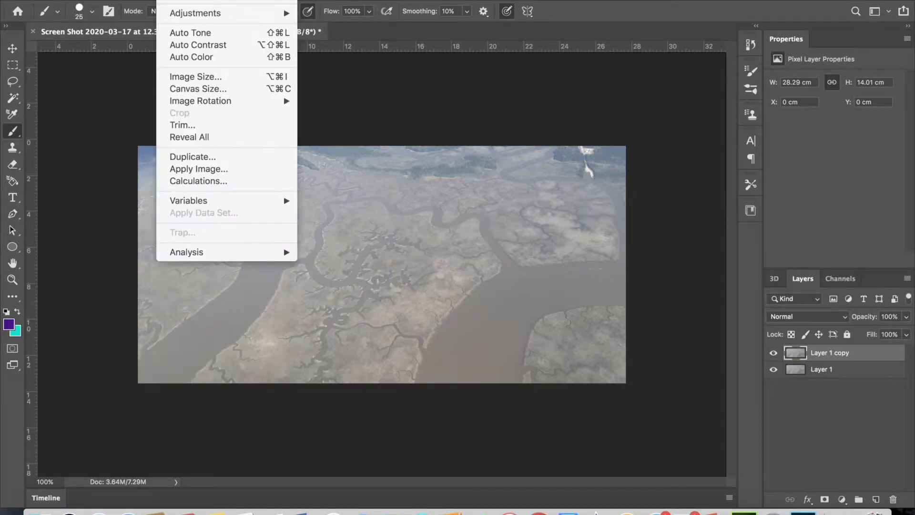
{"action": "mouse_move", "coordinate": [195, 13]}
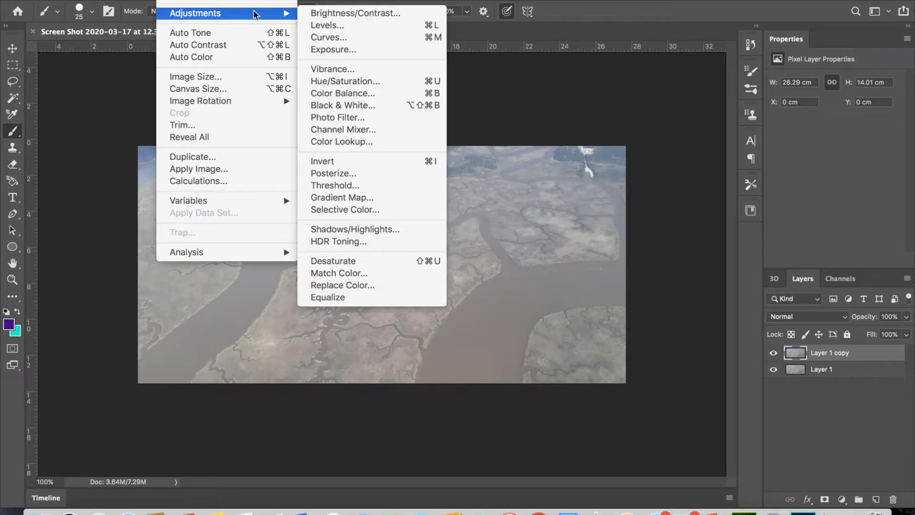
{"action": "left_click", "coordinate": [380, 14]}
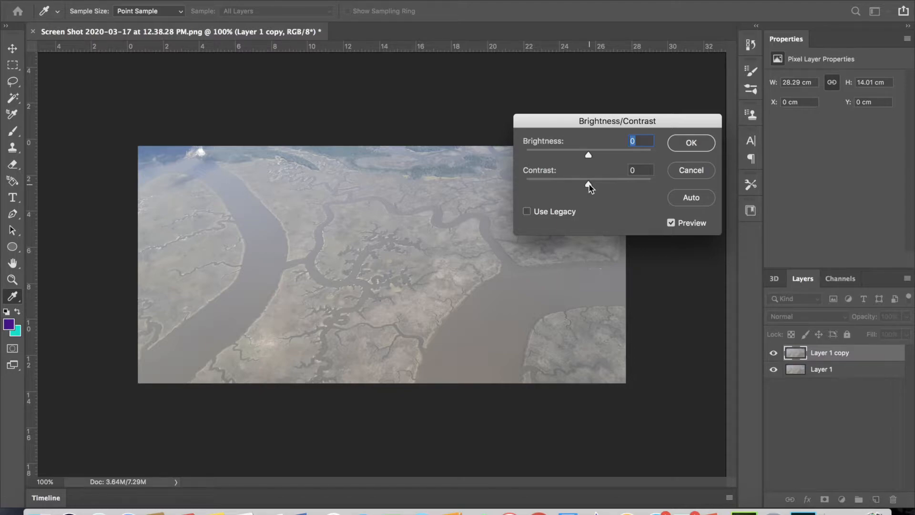
{"action": "left_click_drag", "start_coordinate": [589, 187], "coordinate": [646, 189]}
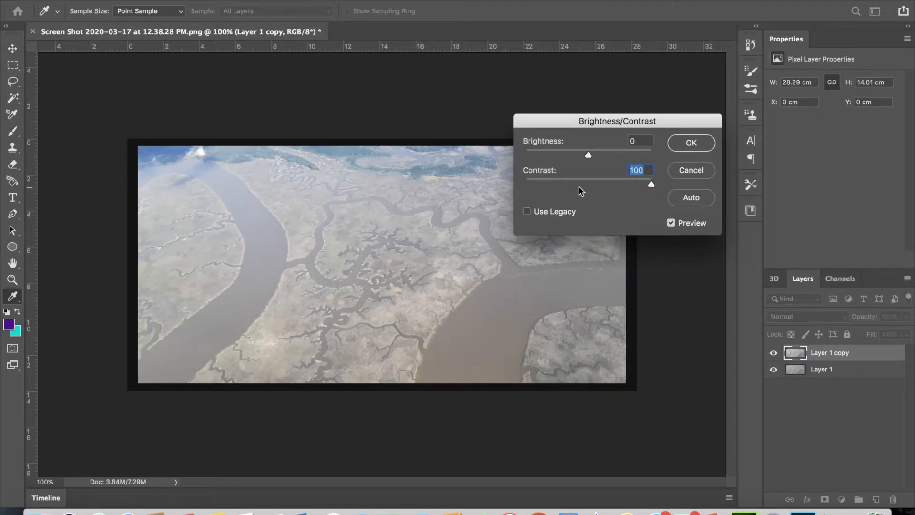
{"action": "mouse_move", "coordinate": [651, 185]}
{"action": "left_mouse_down"}
{"action": "mouse_move", "coordinate": [537, 184]}
{"action": "mouse_move", "coordinate": [651, 185]}
{"action": "left_mouse_up"}
{"action": "left_click", "coordinate": [693, 142]}
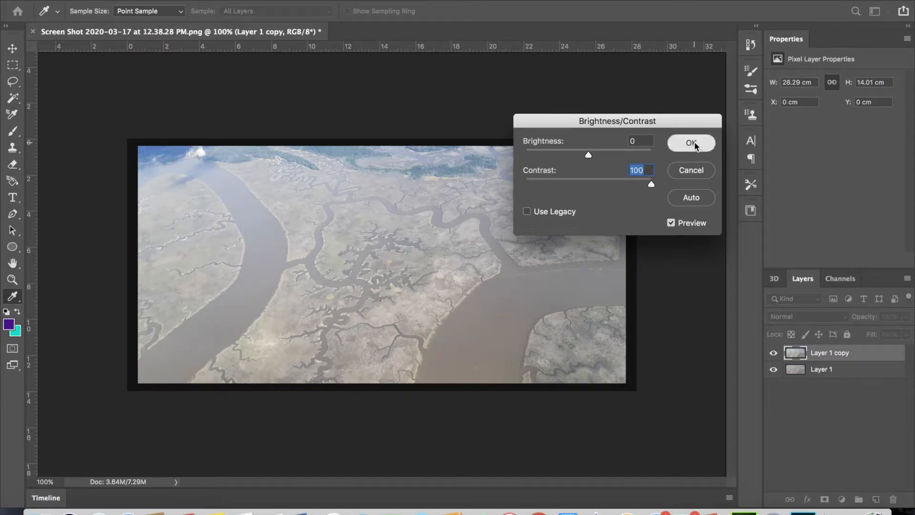
Apply a second Brightness/Contrast adjustment to Layer 1 copy, again with the contrast at 100.
{"action": "left_click", "coordinate": [178, 1]}
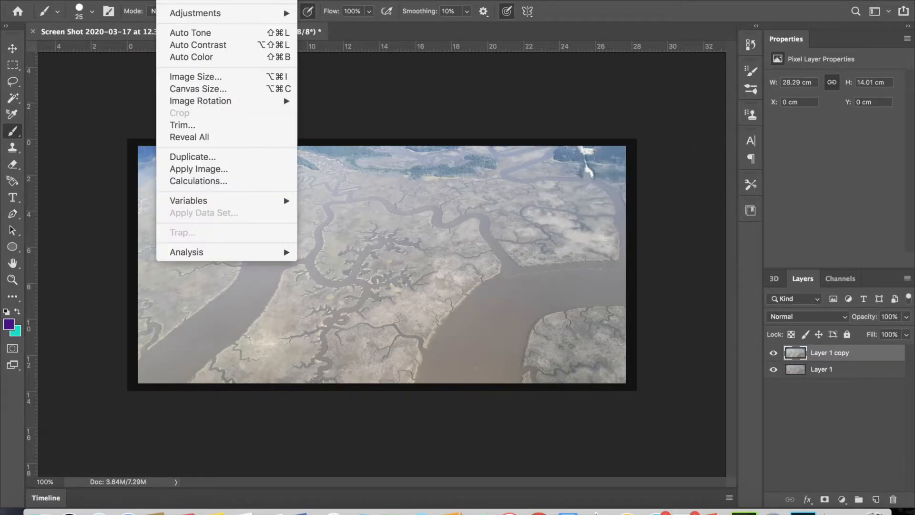
{"action": "mouse_move", "coordinate": [241, 10]}
{"action": "left_click", "coordinate": [314, 14]}
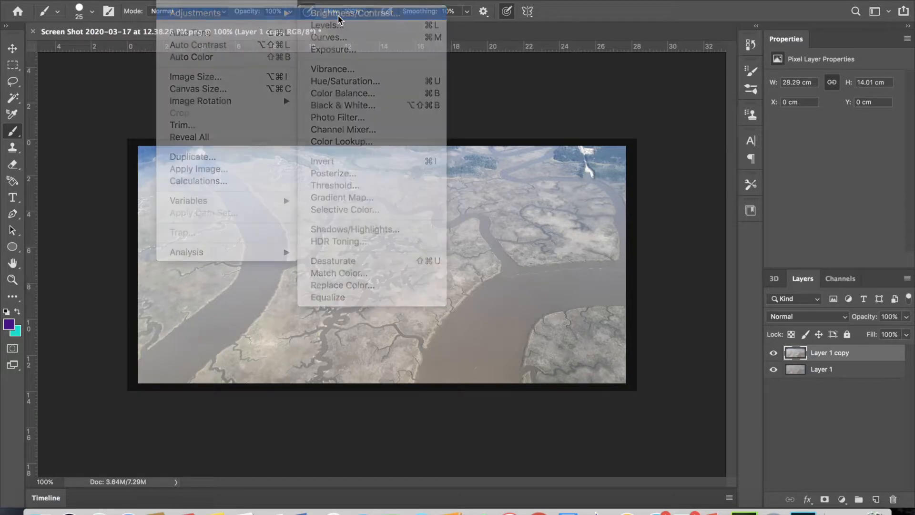
{"action": "left_click_drag", "start_coordinate": [589, 185], "coordinate": [656, 189]}
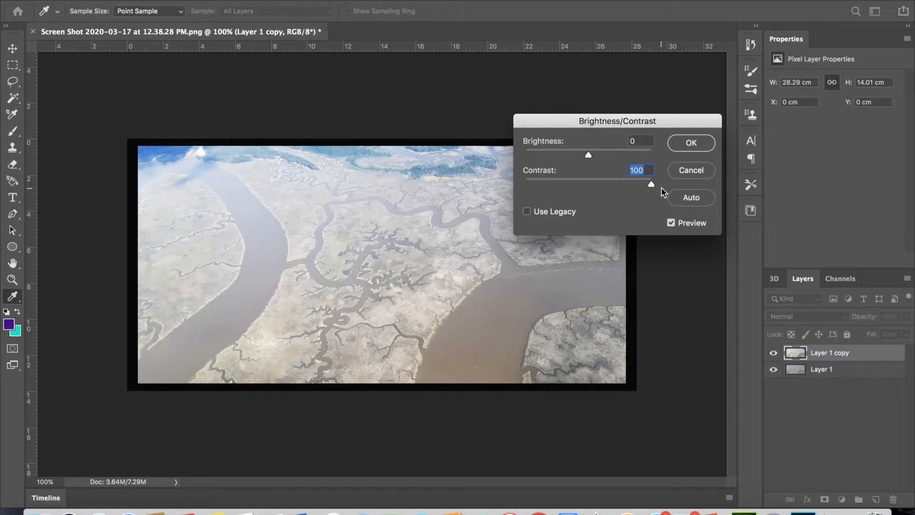
{"action": "left_click", "coordinate": [709, 142]}
{"action": "key", "text": "b"}
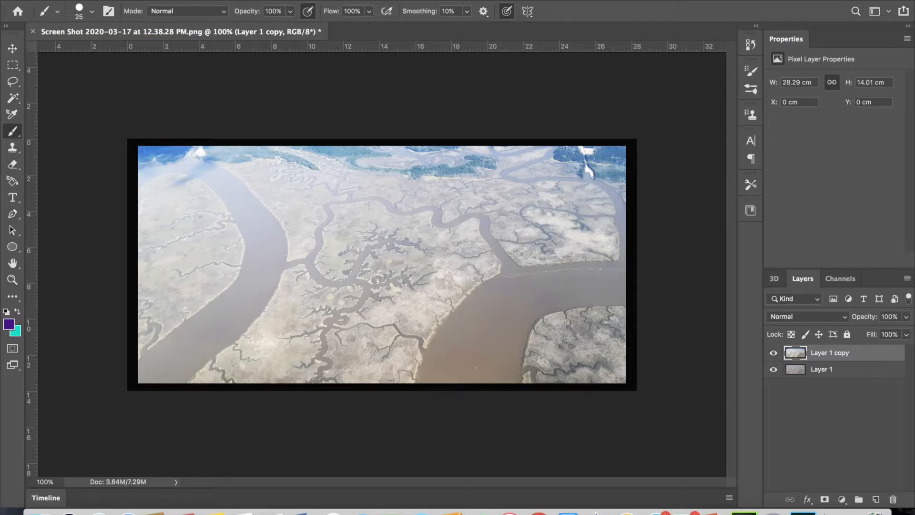
Intensify the colours of Layer 1 copy with a Vibrance adjustment, raising its vibrance and saturation.
{"action": "left_click", "coordinate": [175, 0]}
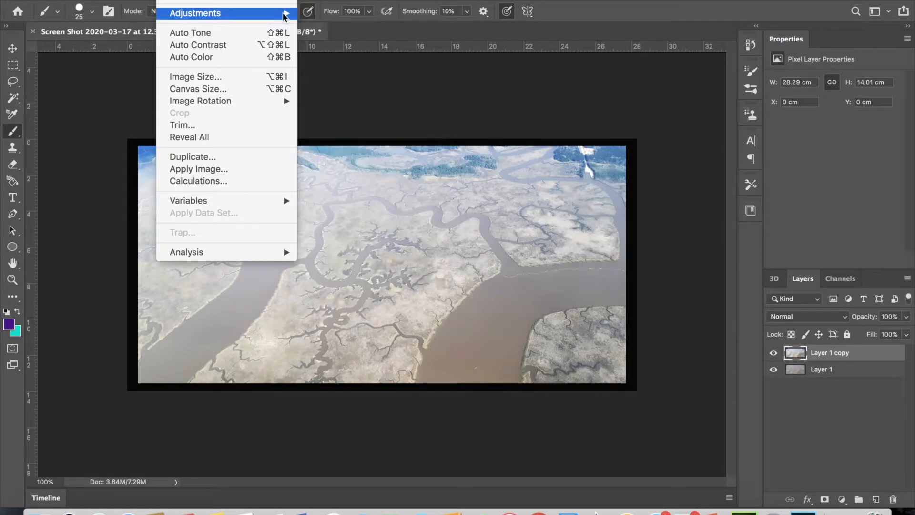
{"action": "mouse_move", "coordinate": [286, 13]}
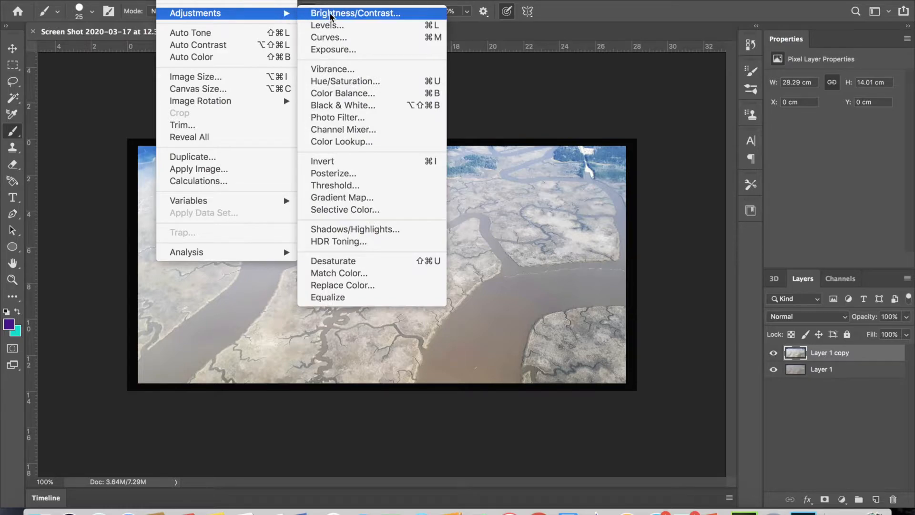
{"action": "left_click", "coordinate": [385, 73]}
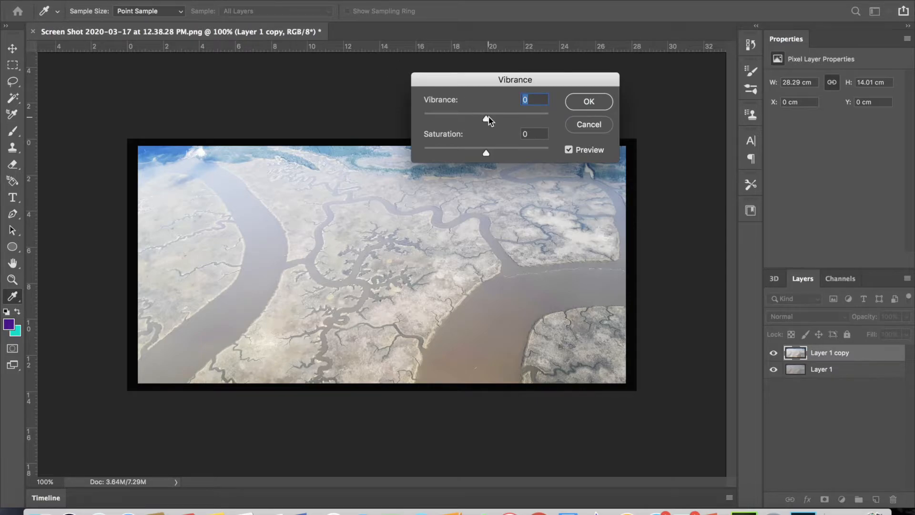
{"action": "left_click_drag", "start_coordinate": [486, 153], "coordinate": [509, 152]}
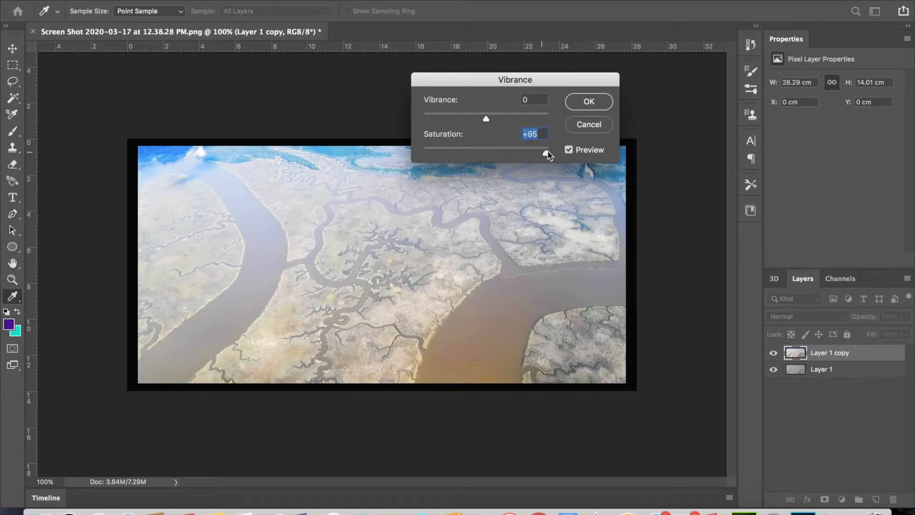
{"action": "left_click_drag", "start_coordinate": [549, 155], "coordinate": [491, 153]}
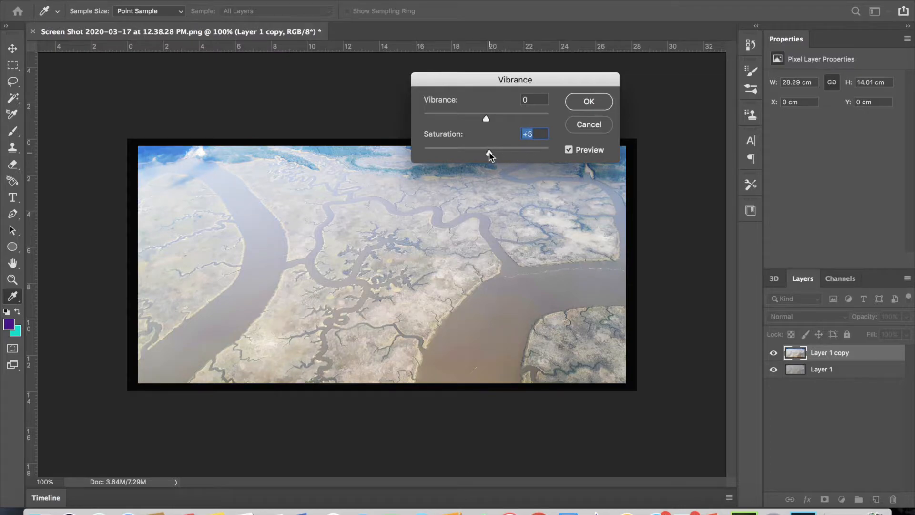
{"action": "mouse_move", "coordinate": [522, 121]}
{"action": "left_mouse_down"}
{"action": "mouse_move", "coordinate": [548, 121]}
{"action": "mouse_move", "coordinate": [521, 124]}
{"action": "left_mouse_up"}
{"action": "left_click_drag", "start_coordinate": [490, 156], "coordinate": [489, 156]}
{"action": "left_click", "coordinate": [590, 101]}
{"action": "key", "text": "b"}
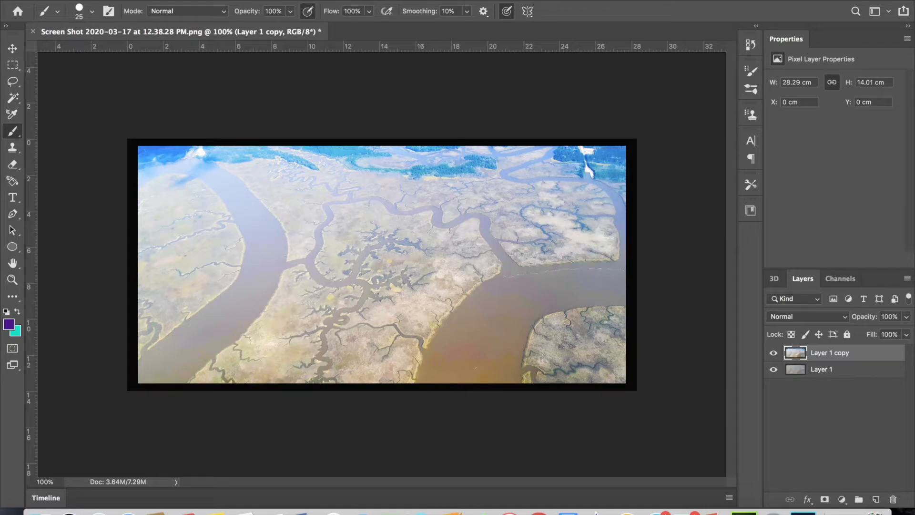
Apply a Hue/Saturation adjustment to Layer 1 copy with hue -2, saturation +100 and lightness -15.
{"action": "left_click", "coordinate": [170, 0]}
{"action": "mouse_move", "coordinate": [193, 14]}
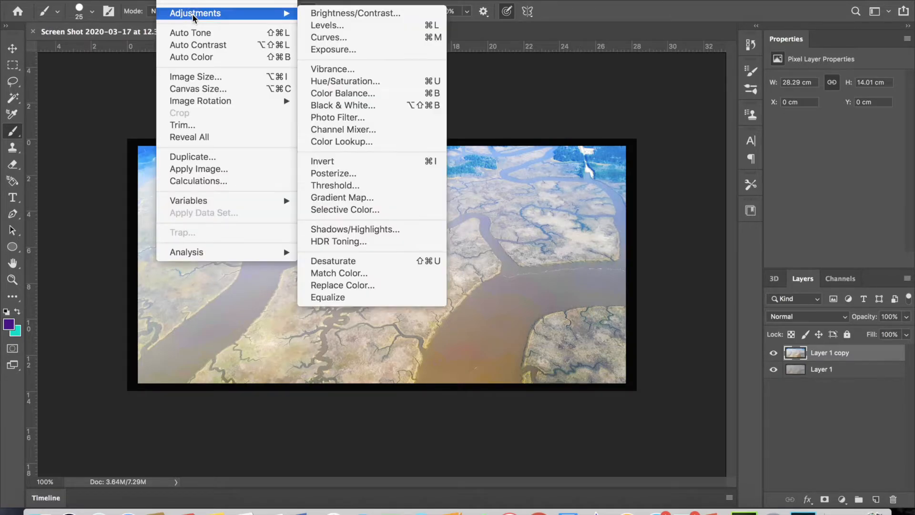
{"action": "left_click", "coordinate": [387, 81]}
{"action": "left_click_drag", "start_coordinate": [732, 125], "coordinate": [801, 155]}
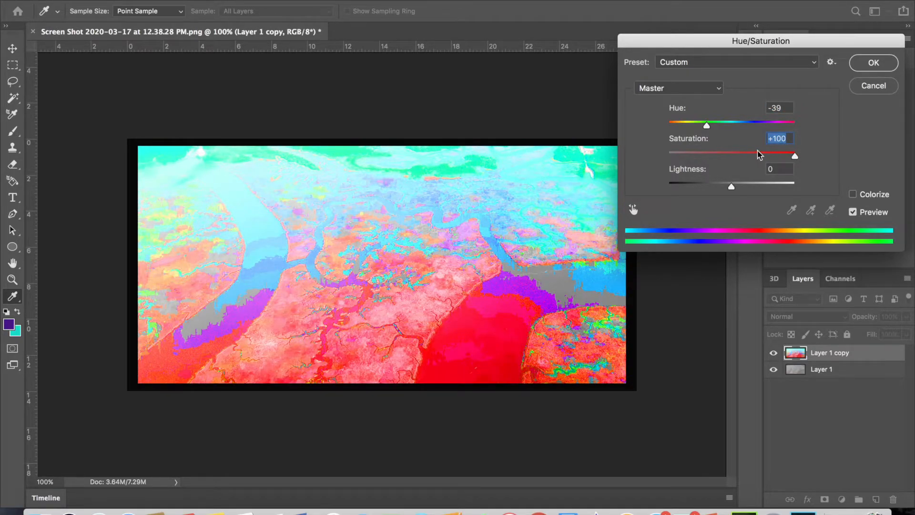
{"action": "left_click_drag", "start_coordinate": [707, 127], "coordinate": [730, 128]}
{"action": "mouse_move", "coordinate": [731, 187]}
{"action": "left_mouse_down"}
{"action": "mouse_move", "coordinate": [751, 186]}
{"action": "mouse_move", "coordinate": [722, 187]}
{"action": "left_mouse_up"}
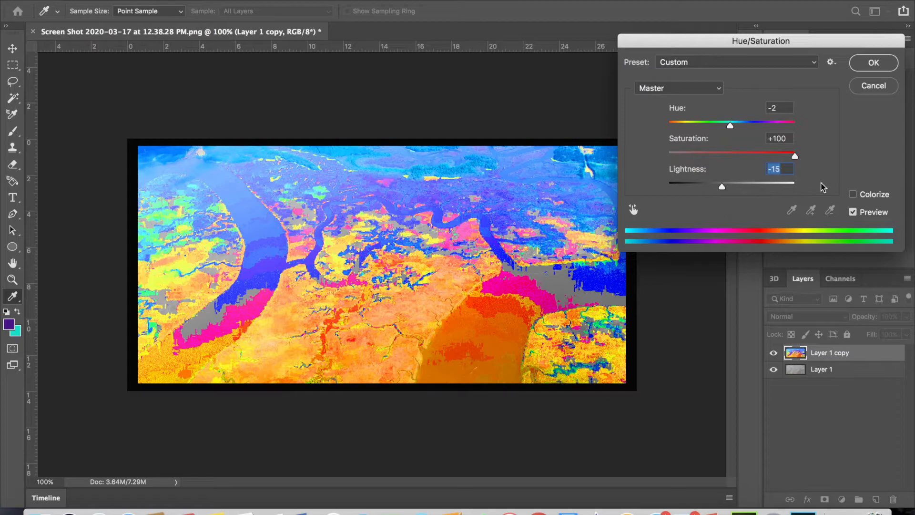
{"action": "left_click", "coordinate": [878, 65]}
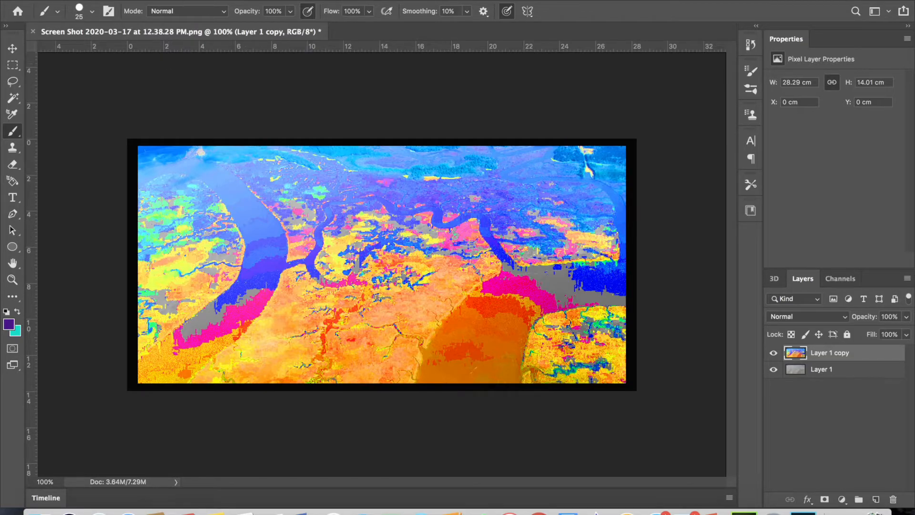
Duplicate Layer 1 copy as Layer 1 copy 2 in the same document.
{"action": "left_click", "coordinate": [170, 0]}
{"action": "mouse_move", "coordinate": [205, 0]}
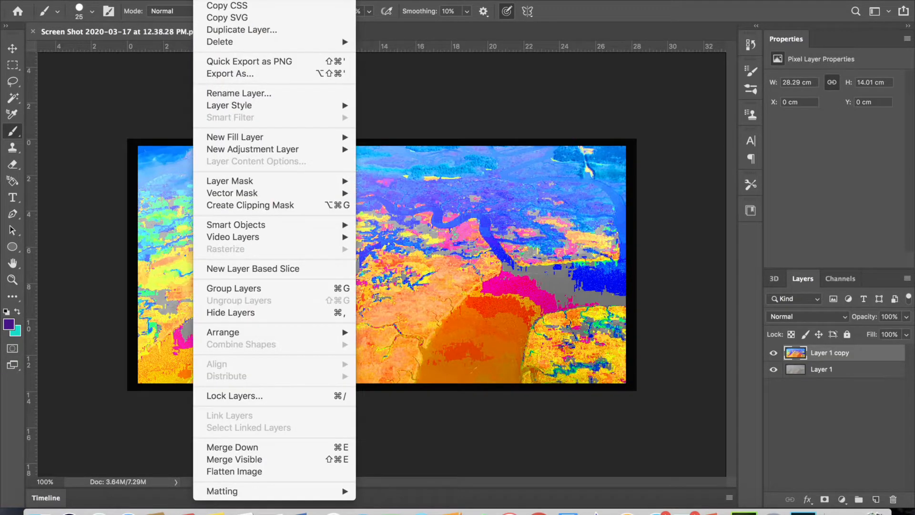
{"action": "left_click", "coordinate": [259, 30]}
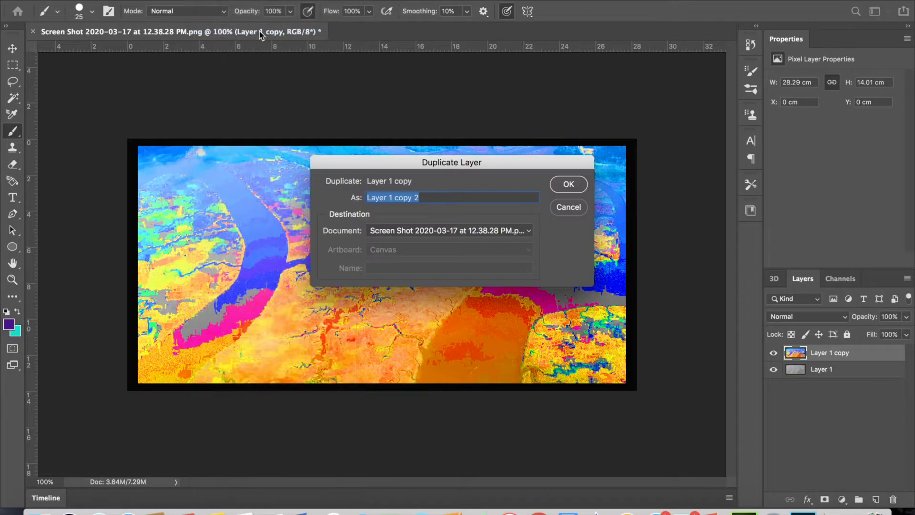
{"action": "left_click", "coordinate": [569, 184]}
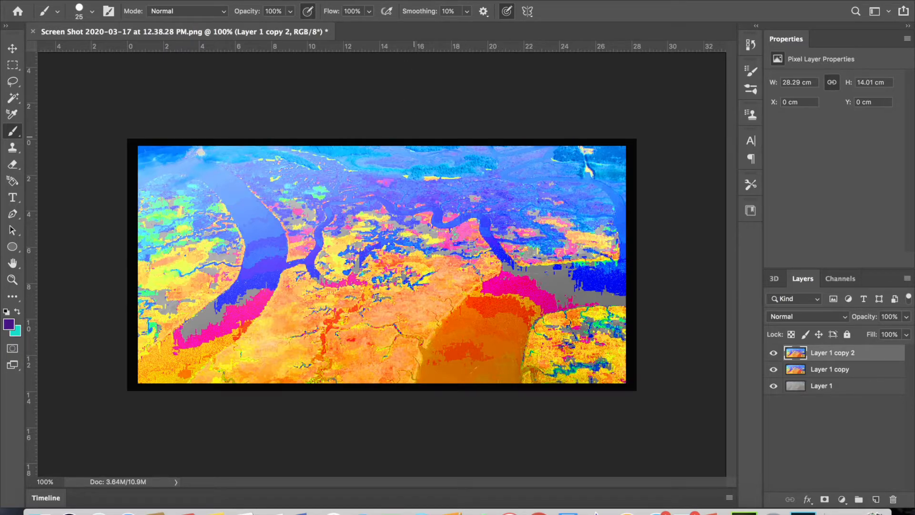
Shift the midtone colours of Layer 1 copy 2 with a Color Balance adjustment, preserving luminosity.
{"action": "left_click", "coordinate": [167, 1]}
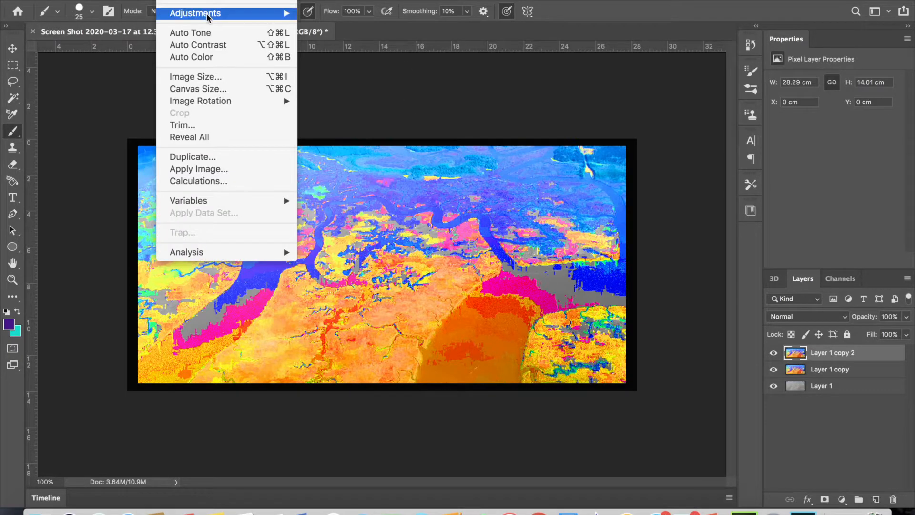
{"action": "mouse_move", "coordinate": [209, 14]}
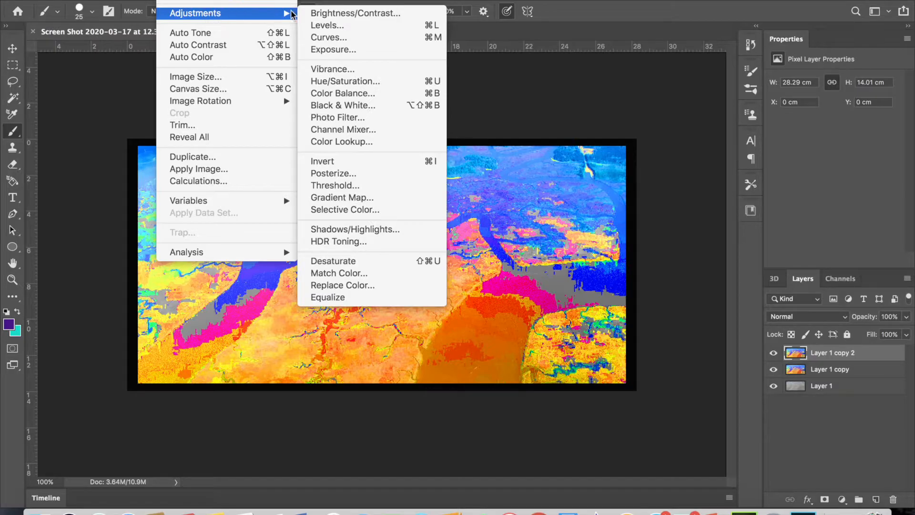
{"action": "left_click", "coordinate": [395, 94]}
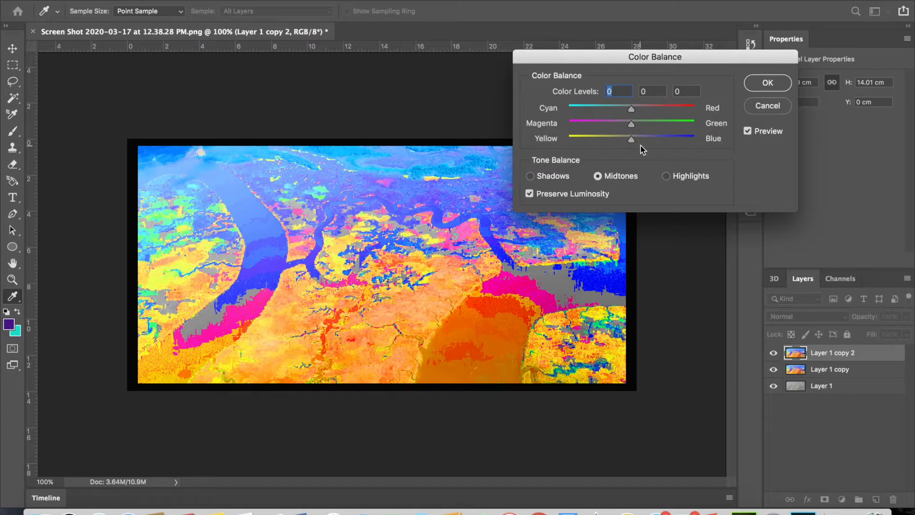
{"action": "left_click_drag", "start_coordinate": [609, 113], "coordinate": [655, 154]}
{"action": "left_click", "coordinate": [768, 83]}
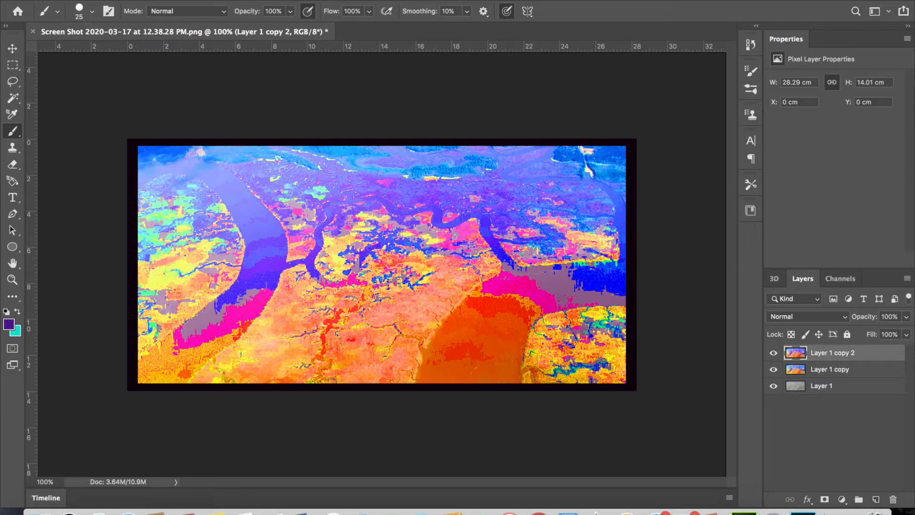
Open Layer 1 copy 2 in the Liquify filter, maximise its window and set the preview to 100%.
{"action": "left_click", "coordinate": [170, 0]}
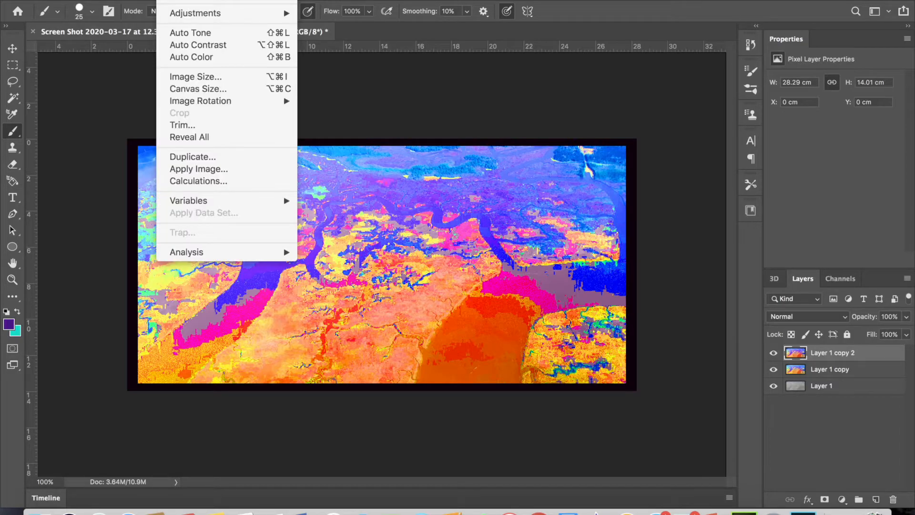
{"action": "mouse_move", "coordinate": [187, 12]}
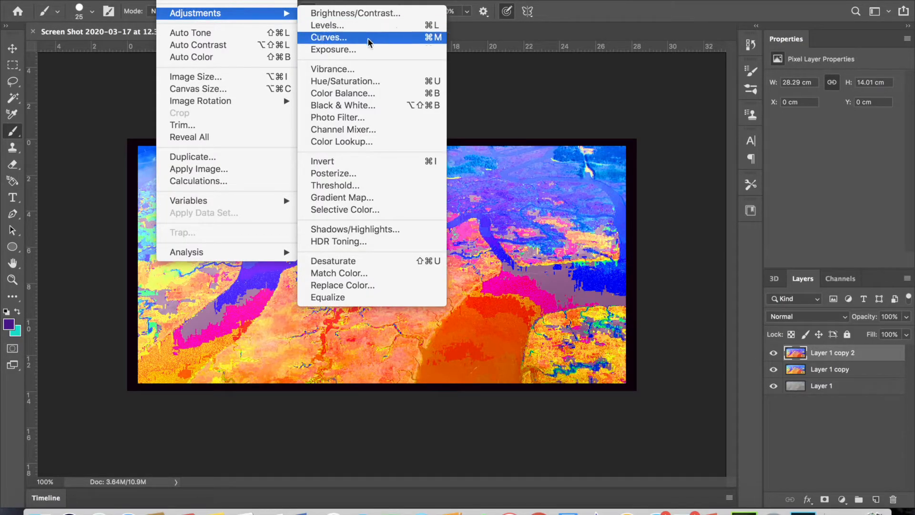
{"action": "mouse_move", "coordinate": [270, 0]}
{"action": "mouse_move", "coordinate": [307, 0]}
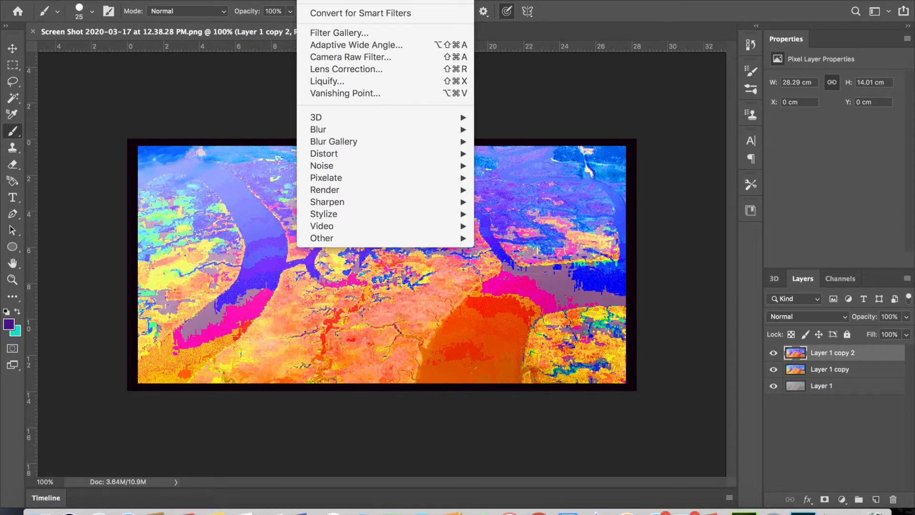
{"action": "left_click", "coordinate": [363, 82]}
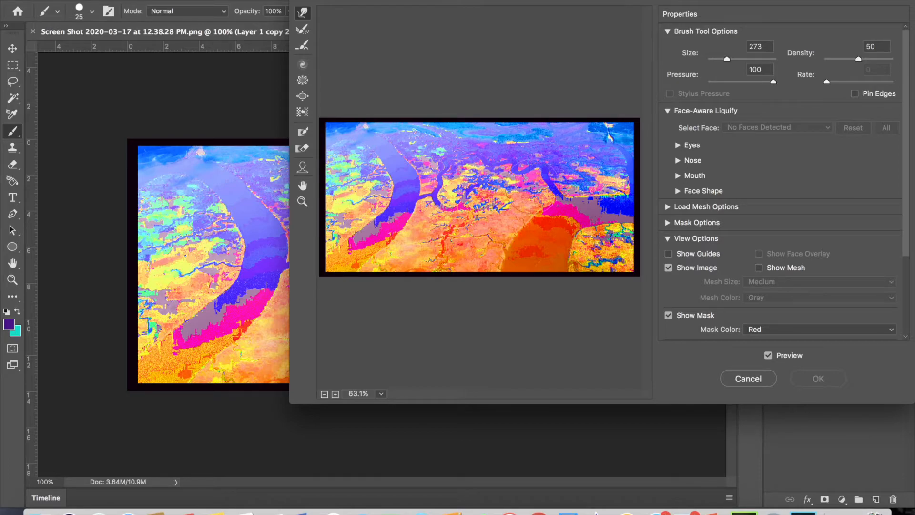
{"action": "double_click", "coordinate": [326, 2]}
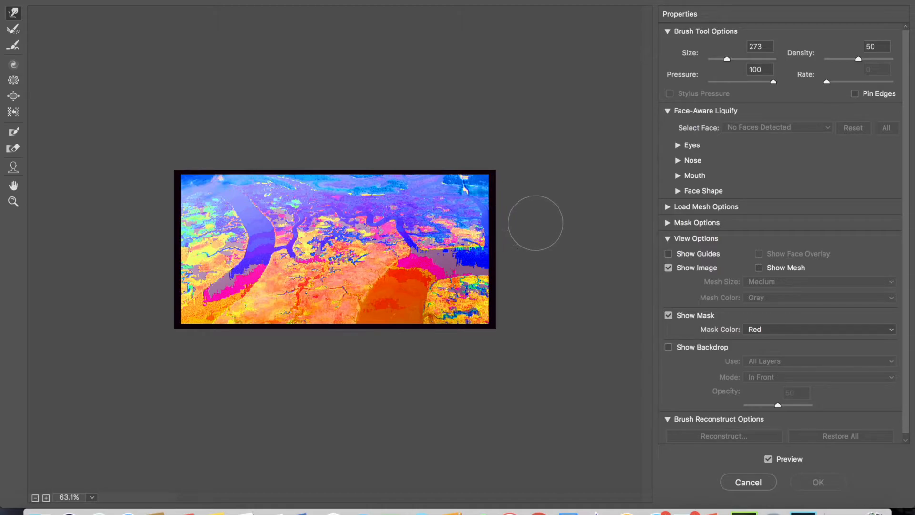
{"action": "left_click", "coordinate": [46, 497]}
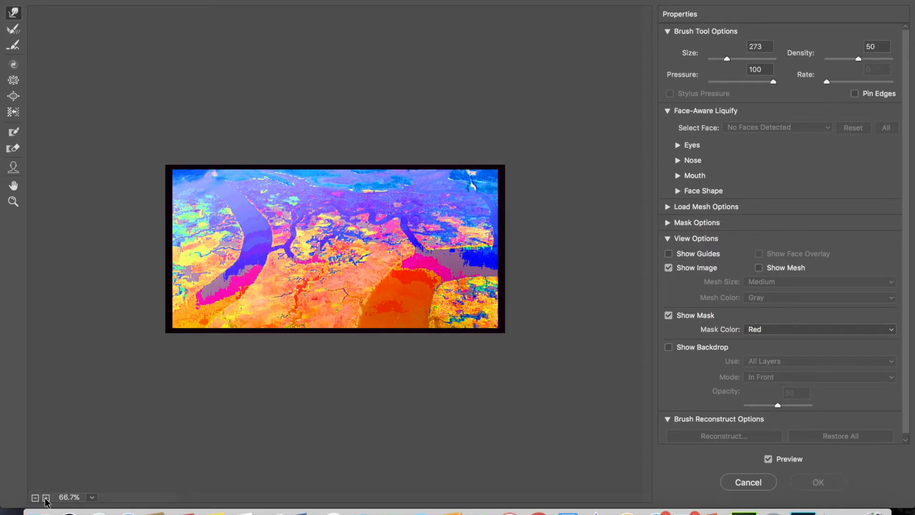
{"action": "left_click", "coordinate": [46, 497]}
{"action": "left_click", "coordinate": [46, 497]}
{"action": "left_click", "coordinate": [46, 498]}
{"action": "left_click", "coordinate": [36, 497]}
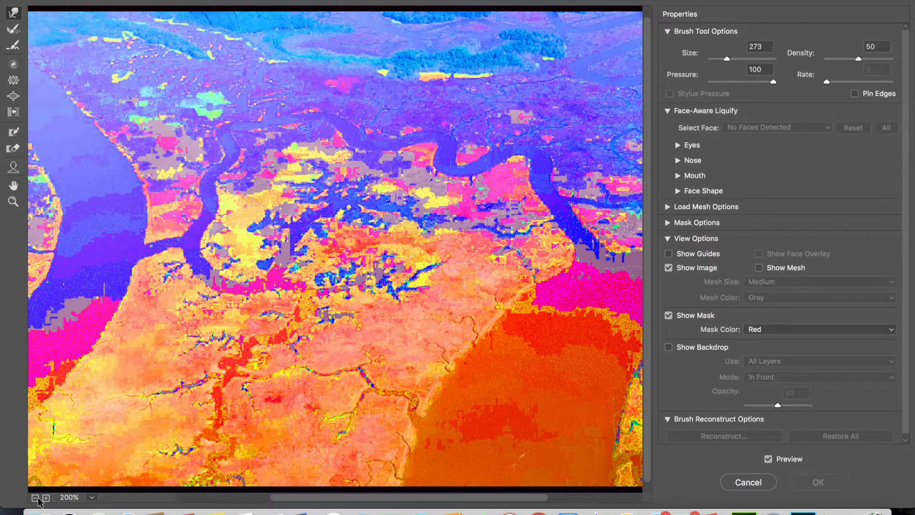
{"action": "left_click", "coordinate": [36, 498]}
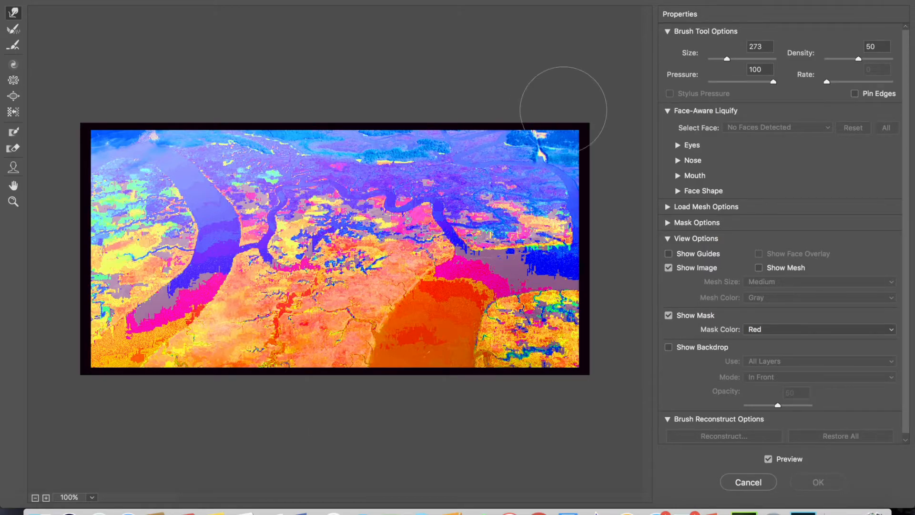
Set the Forward Warp brush size to 215 and smear the left part of the image into flowing zigzag waves.
{"action": "mouse_move", "coordinate": [728, 61]}
{"action": "left_mouse_down"}
{"action": "mouse_move", "coordinate": [747, 58]}
{"action": "mouse_move", "coordinate": [710, 59]}
{"action": "left_mouse_up"}
{"action": "left_click", "coordinate": [726, 59]}
{"action": "mouse_move", "coordinate": [108, 341]}
{"action": "left_mouse_down"}
{"action": "mouse_move", "coordinate": [136, 301]}
{"action": "mouse_move", "coordinate": [200, 245]}
{"action": "mouse_move", "coordinate": [248, 225]}
{"action": "left_mouse_up"}
{"action": "mouse_move", "coordinate": [115, 296]}
{"action": "left_mouse_down"}
{"action": "mouse_move", "coordinate": [122, 237]}
{"action": "mouse_move", "coordinate": [143, 200]}
{"action": "mouse_move", "coordinate": [178, 181]}
{"action": "mouse_move", "coordinate": [239, 178]}
{"action": "mouse_move", "coordinate": [175, 191]}
{"action": "mouse_move", "coordinate": [113, 232]}
{"action": "mouse_move", "coordinate": [125, 161]}
{"action": "mouse_move", "coordinate": [165, 130]}
{"action": "mouse_move", "coordinate": [226, 122]}
{"action": "mouse_move", "coordinate": [260, 138]}
{"action": "mouse_move", "coordinate": [260, 103]}
{"action": "left_mouse_up"}
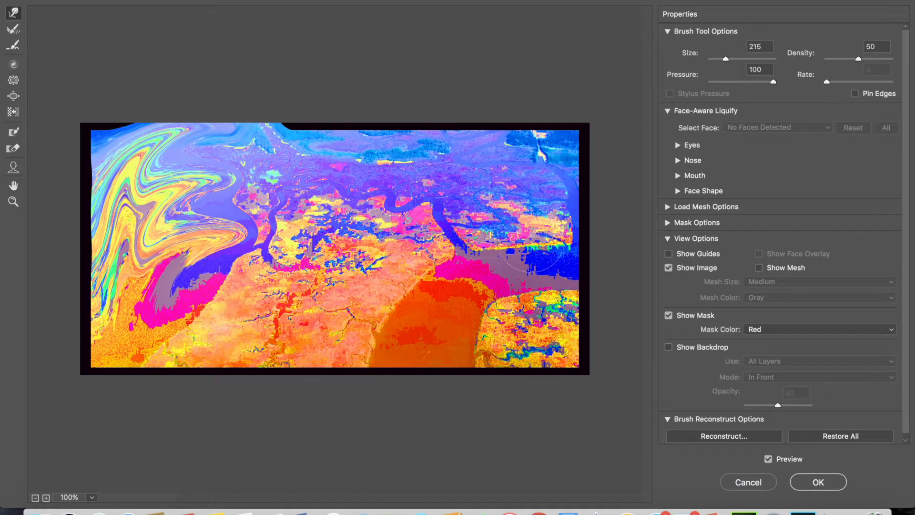
Warp the orange river area, the lower-right corner and the right edge of the image into curling swirls.
{"action": "mouse_move", "coordinate": [369, 291]}
{"action": "left_mouse_down"}
{"action": "mouse_move", "coordinate": [368, 238]}
{"action": "mouse_move", "coordinate": [444, 196]}
{"action": "mouse_move", "coordinate": [496, 282]}
{"action": "mouse_move", "coordinate": [396, 329]}
{"action": "mouse_move", "coordinate": [410, 258]}
{"action": "mouse_move", "coordinate": [348, 377]}
{"action": "mouse_move", "coordinate": [229, 334]}
{"action": "mouse_move", "coordinate": [321, 267]}
{"action": "mouse_move", "coordinate": [229, 362]}
{"action": "mouse_move", "coordinate": [539, 353]}
{"action": "mouse_move", "coordinate": [562, 229]}
{"action": "mouse_move", "coordinate": [449, 394]}
{"action": "left_mouse_up"}
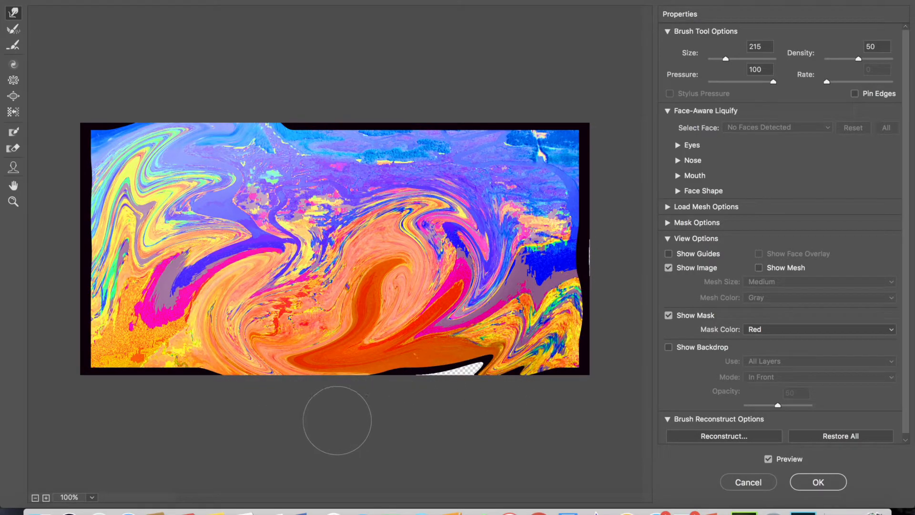
{"action": "mouse_move", "coordinate": [534, 318]}
{"action": "left_mouse_down"}
{"action": "mouse_move", "coordinate": [397, 380]}
{"action": "mouse_move", "coordinate": [408, 384]}
{"action": "left_mouse_up"}
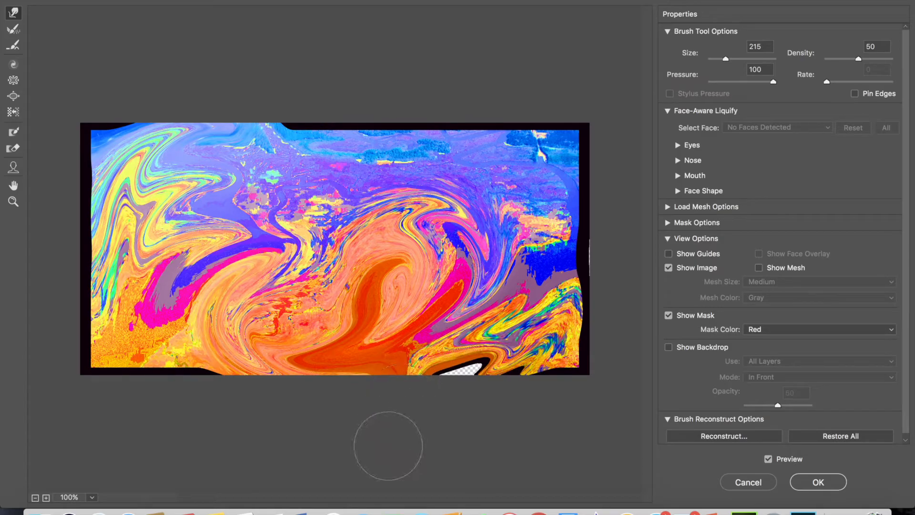
{"action": "mouse_move", "coordinate": [517, 318]}
{"action": "left_mouse_down"}
{"action": "mouse_move", "coordinate": [489, 329]}
{"action": "mouse_move", "coordinate": [460, 386]}
{"action": "left_mouse_up"}
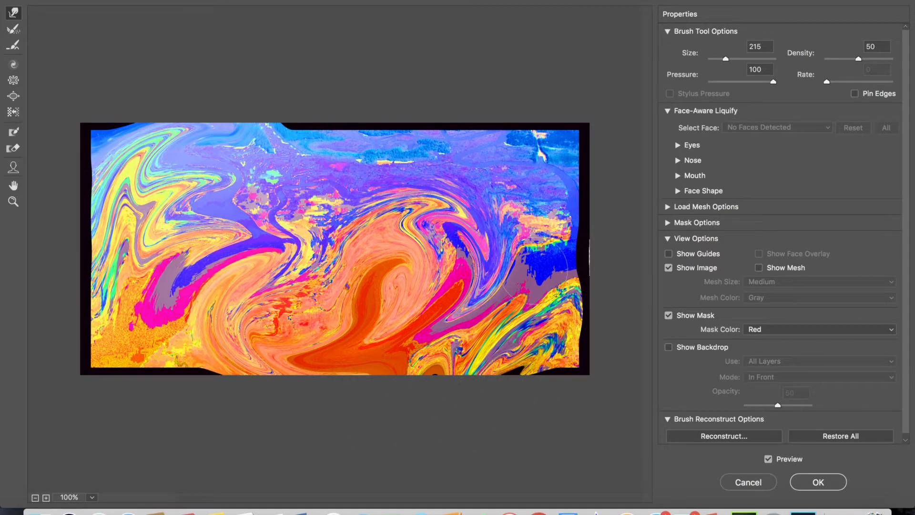
{"action": "left_click_drag", "start_coordinate": [537, 261], "coordinate": [631, 227]}
{"action": "mouse_move", "coordinate": [531, 312]}
{"action": "left_mouse_down"}
{"action": "mouse_move", "coordinate": [604, 221]}
{"action": "mouse_move", "coordinate": [589, 159]}
{"action": "mouse_move", "coordinate": [603, 140]}
{"action": "left_mouse_up"}
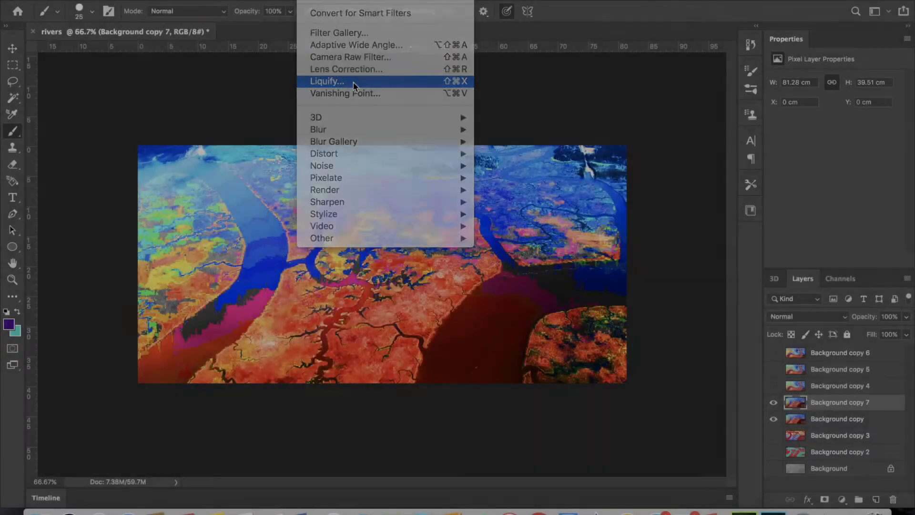
Open Background copy 7 of the rivers document in Liquify and warp its central and left channels into waves with brush size 215.
{"action": "left_click", "coordinate": [352, 82]}
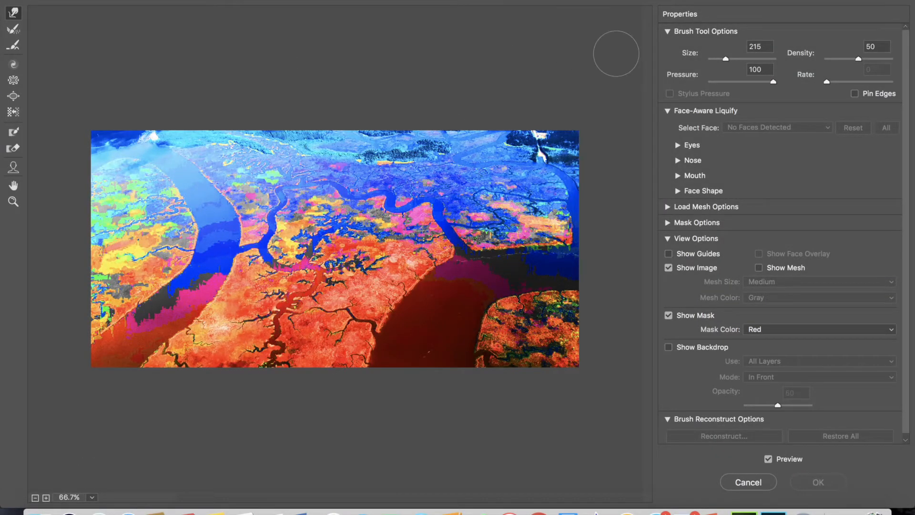
{"action": "mouse_move", "coordinate": [255, 177]}
{"action": "left_mouse_down"}
{"action": "mouse_move", "coordinate": [309, 256]}
{"action": "mouse_move", "coordinate": [472, 217]}
{"action": "mouse_move", "coordinate": [414, 299]}
{"action": "left_mouse_up"}
{"action": "left_click_drag", "start_coordinate": [503, 212], "coordinate": [471, 334]}
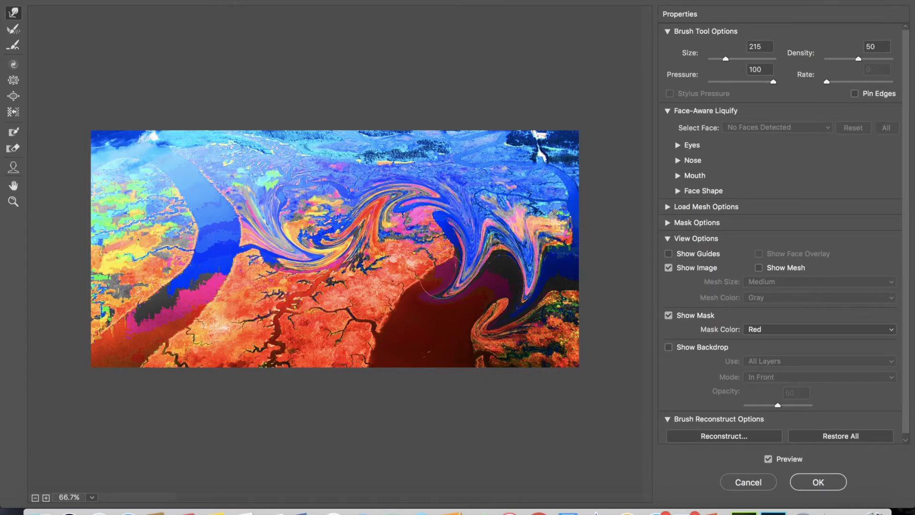
{"action": "left_click_drag", "start_coordinate": [421, 215], "coordinate": [280, 327]}
{"action": "left_click_drag", "start_coordinate": [271, 283], "coordinate": [102, 322]}
{"action": "mouse_move", "coordinate": [232, 226]}
{"action": "left_mouse_down"}
{"action": "mouse_move", "coordinate": [195, 272]}
{"action": "mouse_move", "coordinate": [117, 288]}
{"action": "left_mouse_up"}
Warp the central swirls further with larger Forward Warp brushes, ending at size 273 for the upper right area.
{"action": "left_click", "coordinate": [743, 59]}
{"action": "mouse_move", "coordinate": [249, 265]}
{"action": "left_mouse_down"}
{"action": "mouse_move", "coordinate": [243, 218]}
{"action": "mouse_move", "coordinate": [253, 298]}
{"action": "mouse_move", "coordinate": [243, 312]}
{"action": "mouse_move", "coordinate": [229, 175]}
{"action": "mouse_move", "coordinate": [231, 303]}
{"action": "left_mouse_up"}
{"action": "left_click_drag", "start_coordinate": [742, 59], "coordinate": [727, 59]}
{"action": "mouse_move", "coordinate": [491, 177]}
{"action": "left_mouse_down"}
{"action": "mouse_move", "coordinate": [355, 162]}
{"action": "mouse_move", "coordinate": [469, 106]}
{"action": "left_mouse_up"}
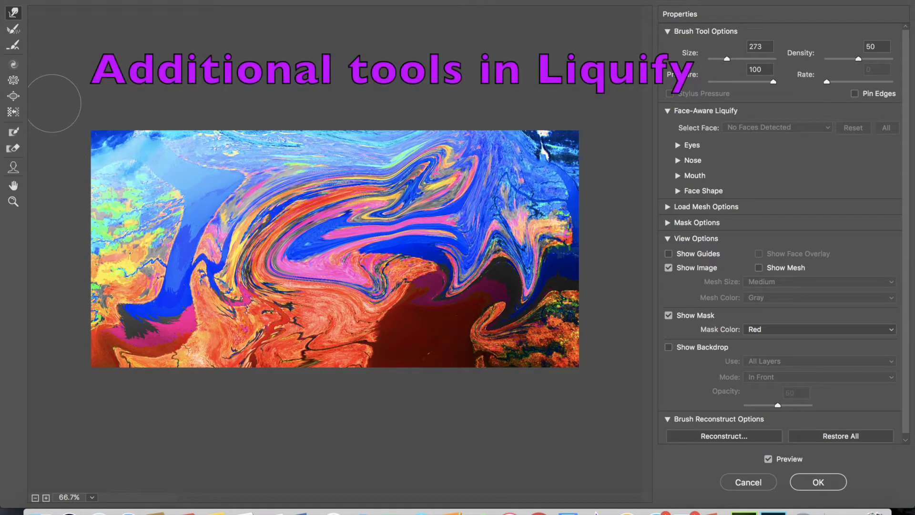
Twirl round swirls into the central blue area and the dark river bend at brush size 418, adding a wider twirl around the centre.
{"action": "left_click", "coordinate": [13, 64]}
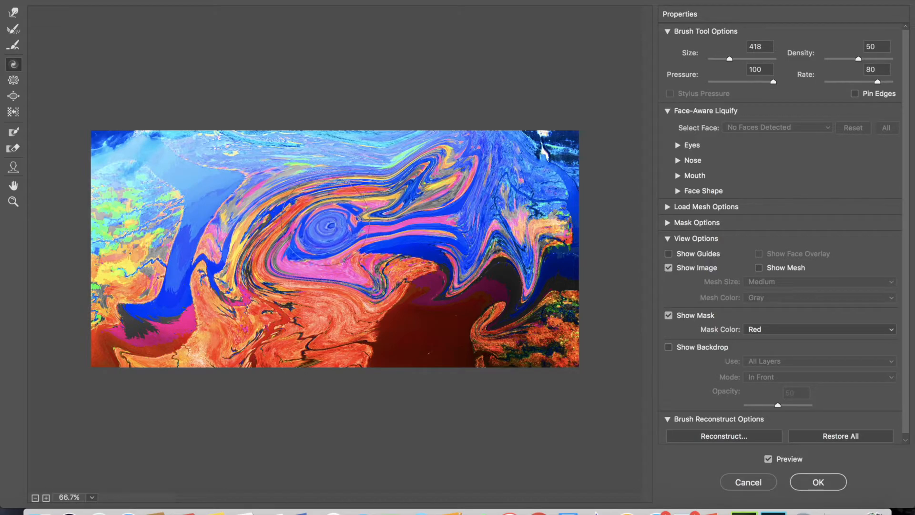
{"action": "left_click_drag", "start_coordinate": [325, 223], "coordinate": [325, 224]}
{"action": "left_click_drag", "start_coordinate": [462, 277], "coordinate": [461, 277]}
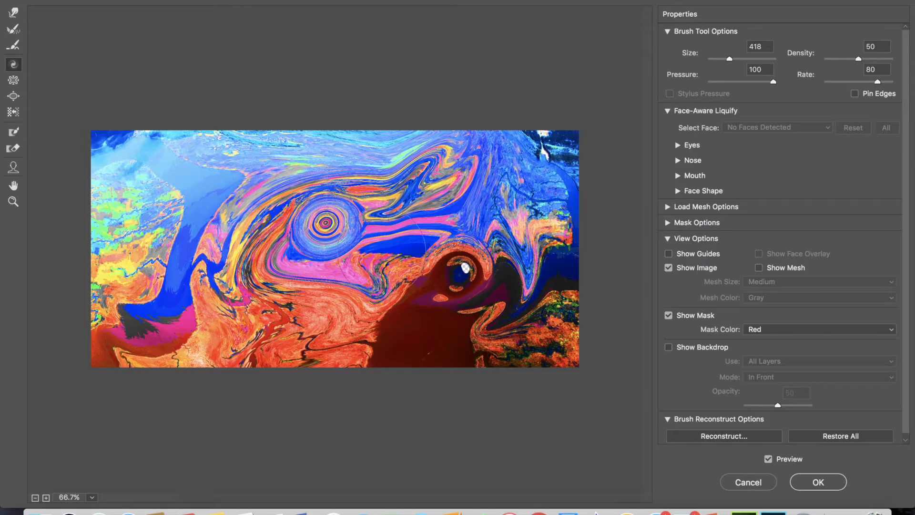
{"action": "left_click", "coordinate": [742, 59]}
{"action": "left_click_drag", "start_coordinate": [345, 217], "coordinate": [345, 218]}
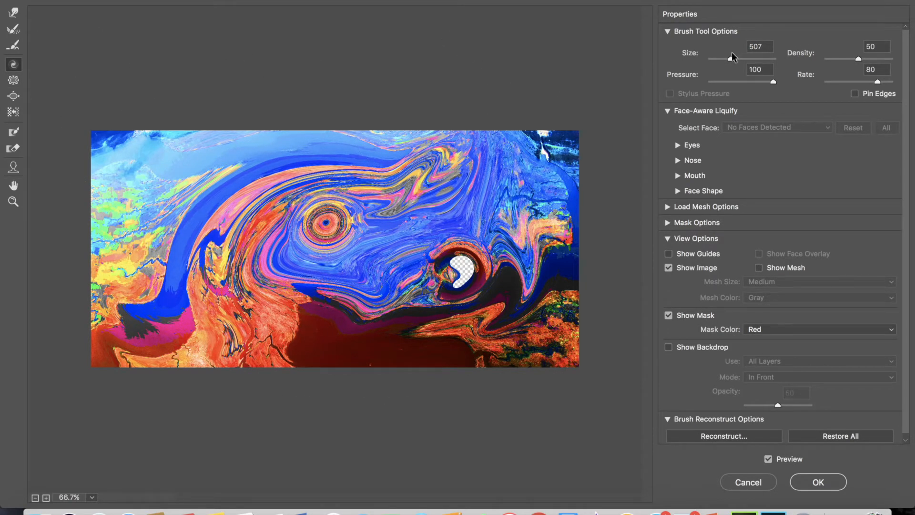
Pucker the middle of the central round swirl using the Pucker tool at brush size 100.
{"action": "left_click", "coordinate": [14, 81]}
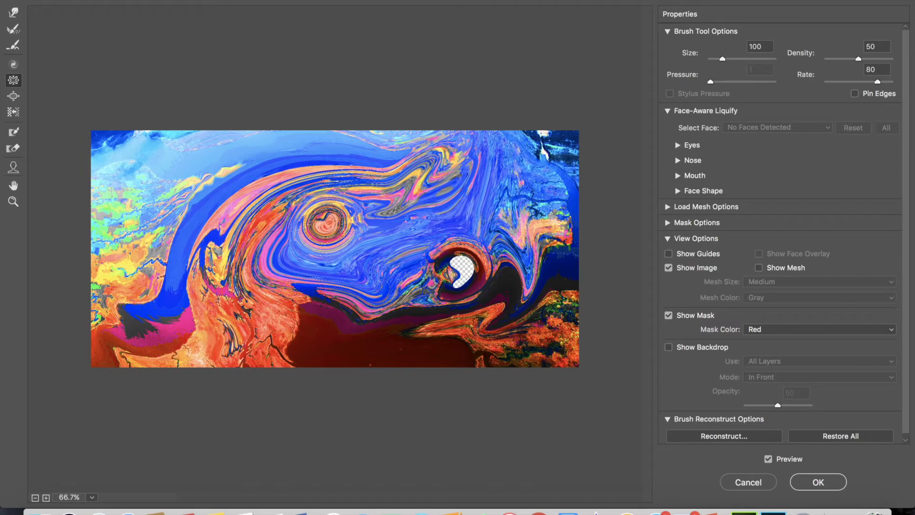
{"action": "left_click", "coordinate": [738, 59]}
{"action": "left_click_drag", "start_coordinate": [233, 214], "coordinate": [169, 208]}
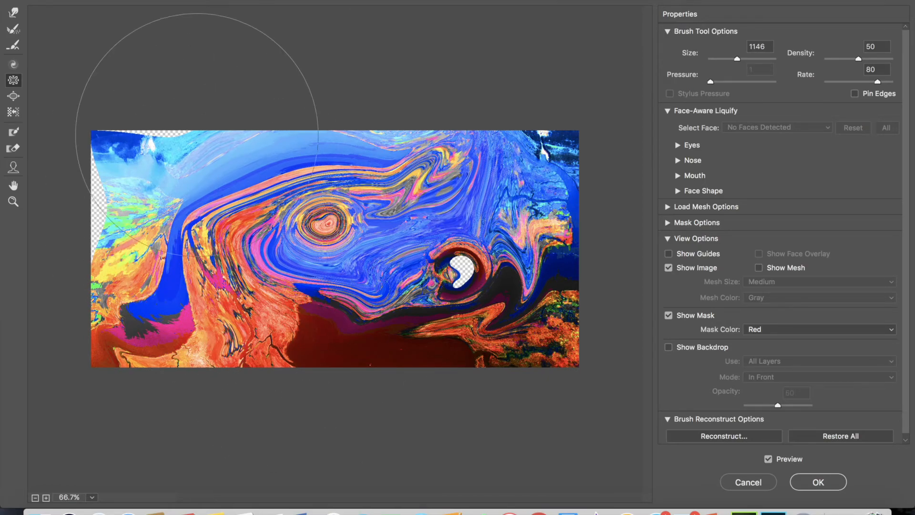
{"action": "key", "text": "ctrl+z"}
Pucker the blue river band left of the central swirl with a medium-sized brush.
{"action": "left_click", "coordinate": [728, 59]}
{"action": "mouse_move", "coordinate": [185, 210]}
{"action": "left_mouse_down"}
{"action": "mouse_move", "coordinate": [156, 293]}
{"action": "mouse_move", "coordinate": [129, 320]}
{"action": "left_mouse_up"}
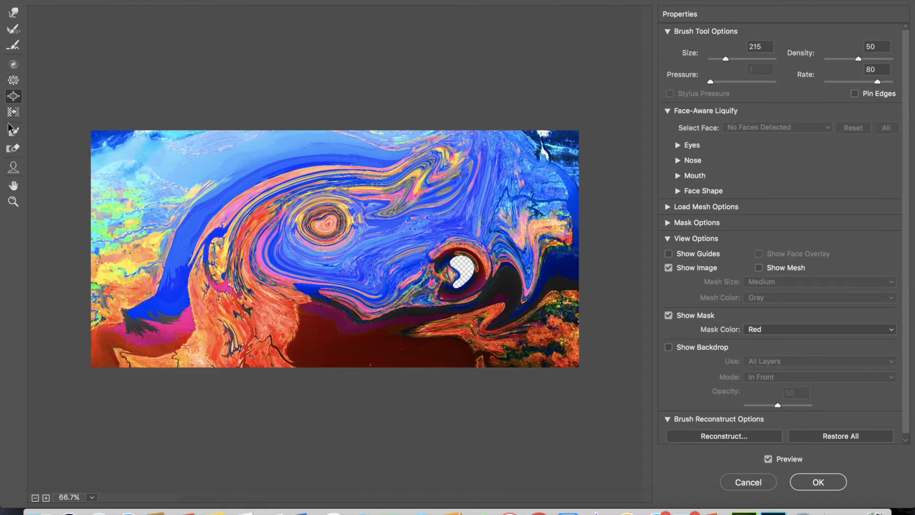
Bloat a small bubble right of the central swirl at brush size 215 and a large one on the left at size 609.
{"action": "left_click", "coordinate": [13, 97]}
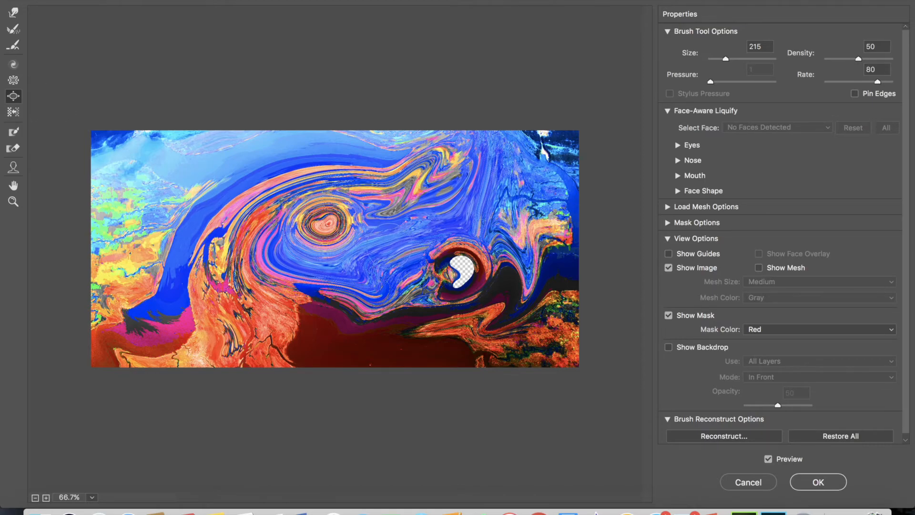
{"action": "left_click_drag", "start_coordinate": [388, 244], "coordinate": [388, 244]}
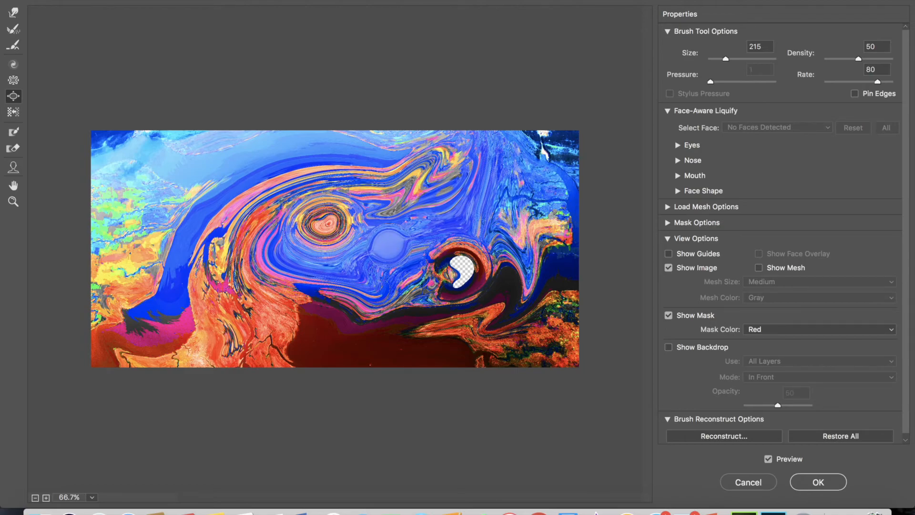
{"action": "left_click_drag", "start_coordinate": [740, 59], "coordinate": [733, 59]}
{"action": "left_click_drag", "start_coordinate": [184, 207], "coordinate": [184, 207]}
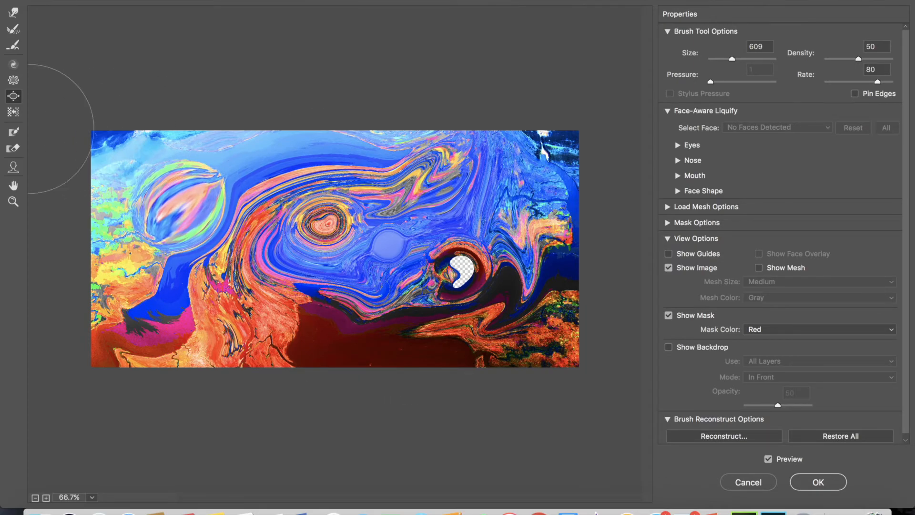
Shift the bands between the central swirl and the dark river bend with the Push Left tool at brush size 462.
{"action": "left_click", "coordinate": [13, 113]}
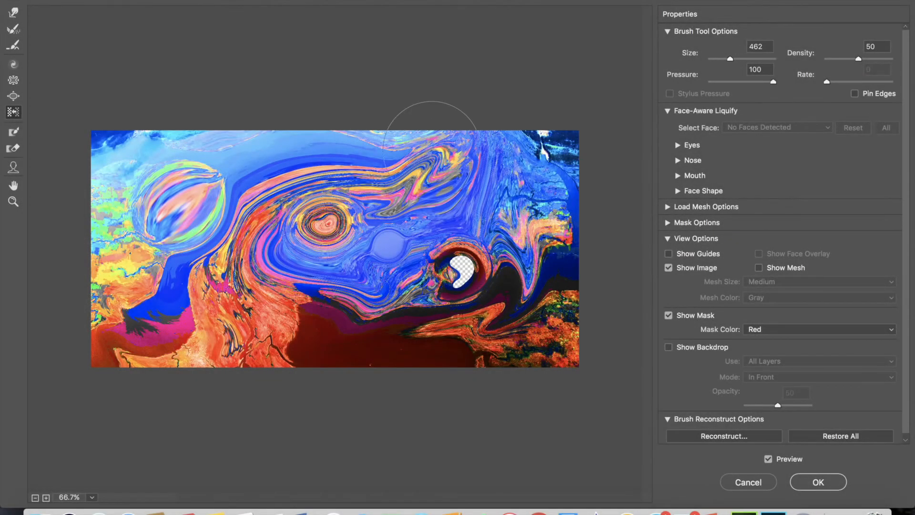
{"action": "mouse_move", "coordinate": [408, 181]}
{"action": "left_mouse_down"}
{"action": "mouse_move", "coordinate": [418, 210]}
{"action": "mouse_move", "coordinate": [366, 161]}
{"action": "mouse_move", "coordinate": [518, 182]}
{"action": "mouse_move", "coordinate": [417, 183]}
{"action": "mouse_move", "coordinate": [432, 189]}
{"action": "mouse_move", "coordinate": [375, 222]}
{"action": "mouse_move", "coordinate": [423, 228]}
{"action": "mouse_move", "coordinate": [479, 257]}
{"action": "left_mouse_up"}
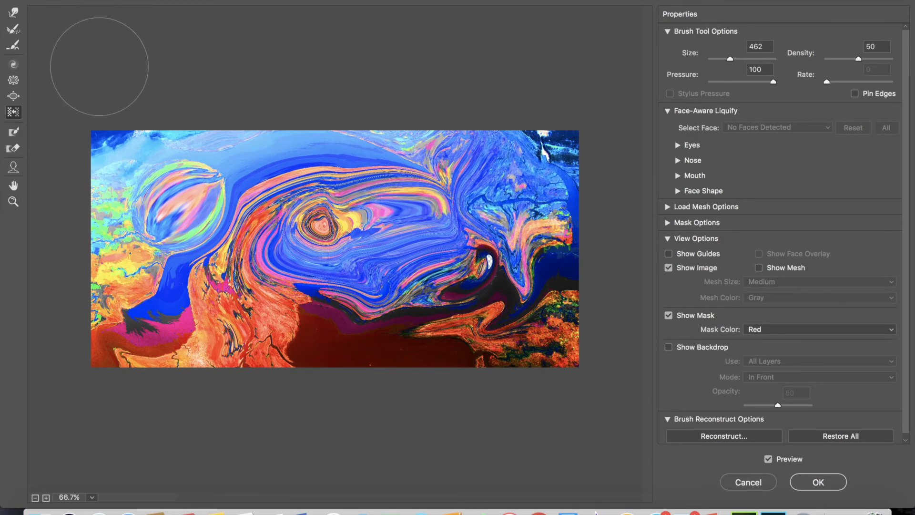